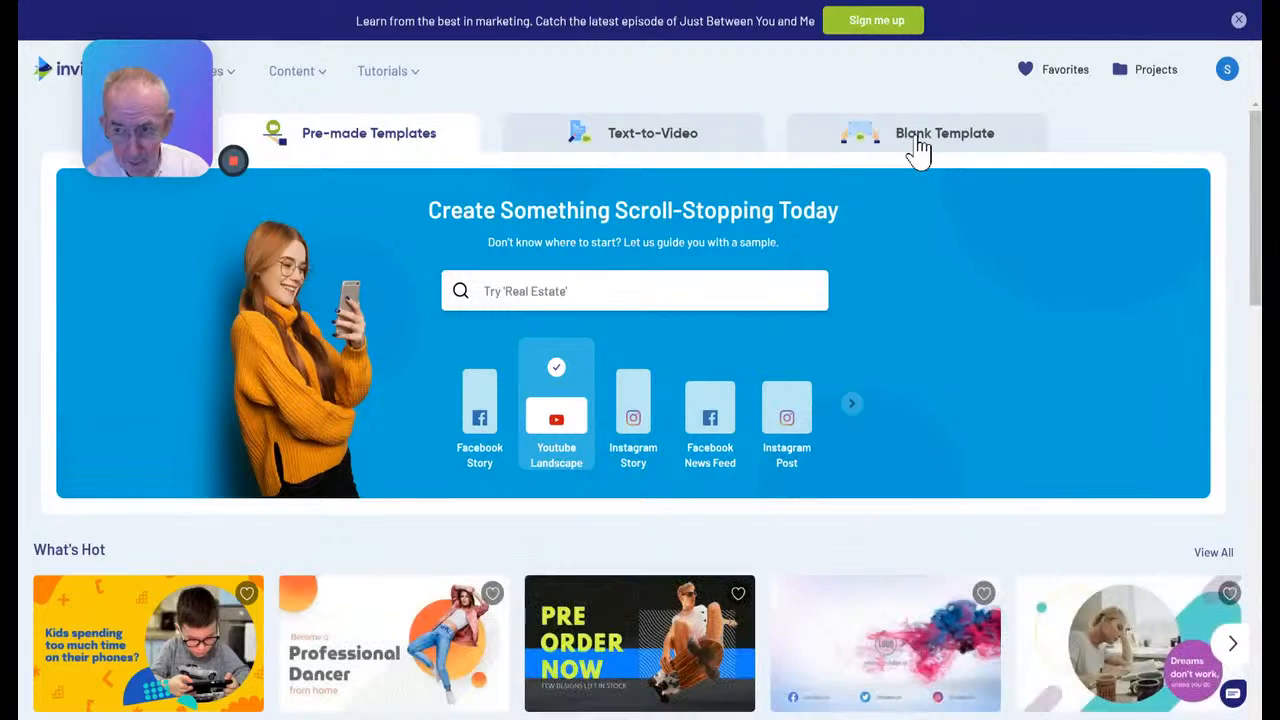
Start a new project from a blank template with the 16:9 dimension
click(918, 148)
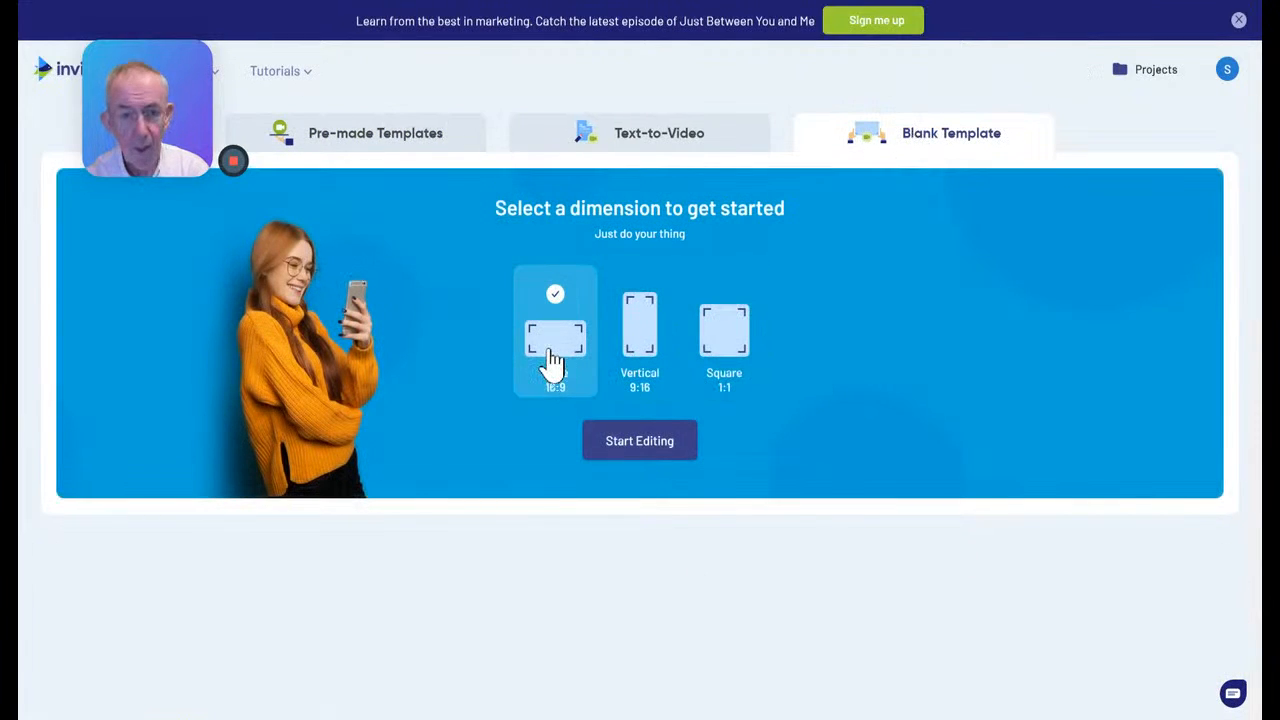
click(626, 456)
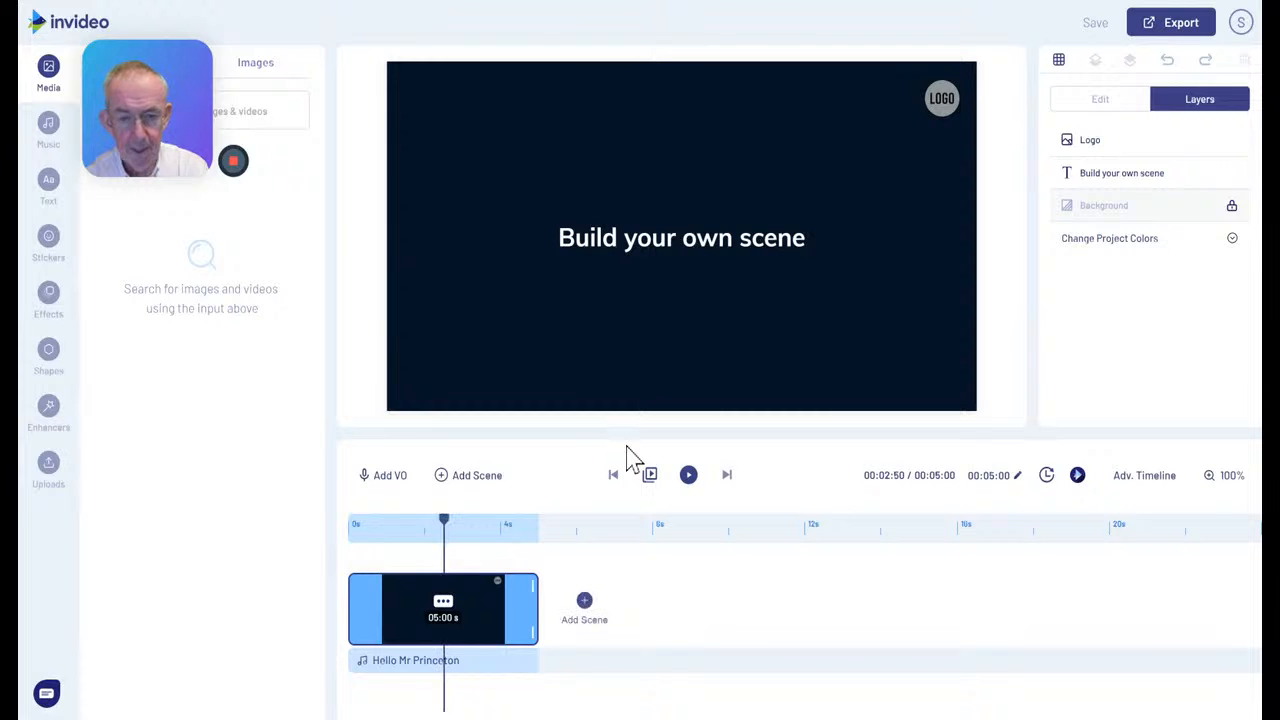
Delete the placeholder logo and the "Build your own scene" text from the scene
click(935, 108)
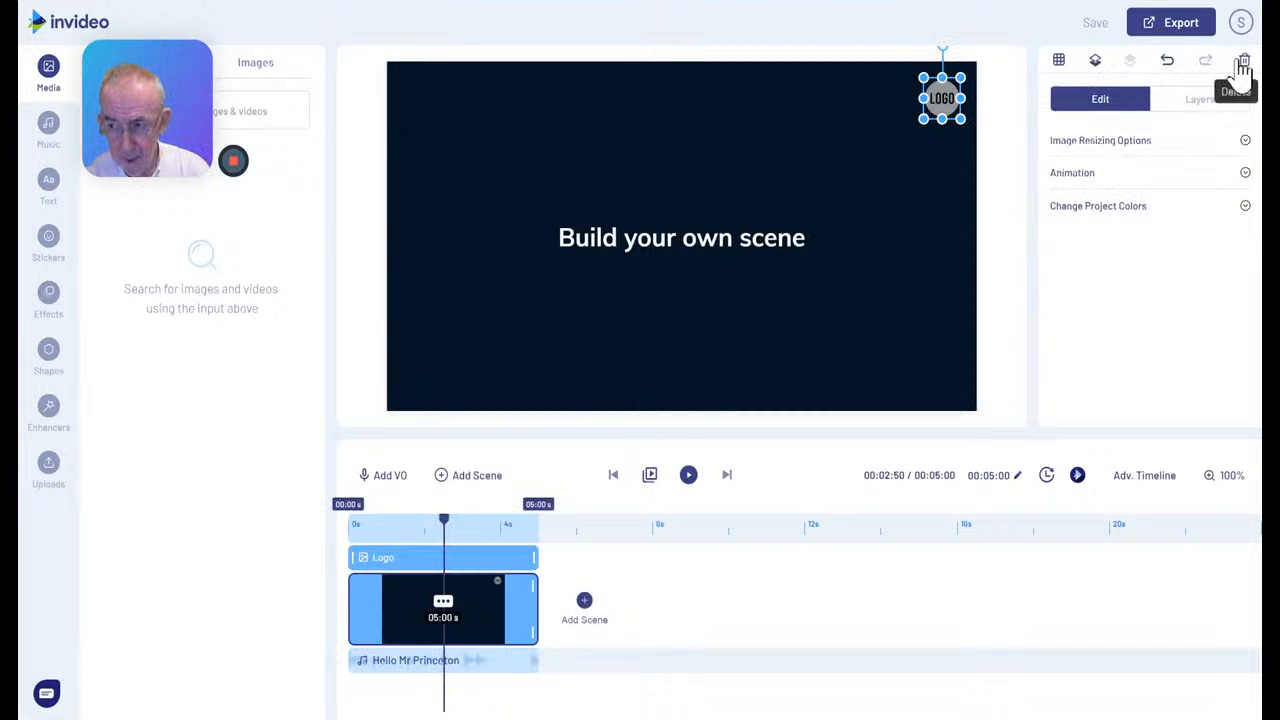
click(1244, 64)
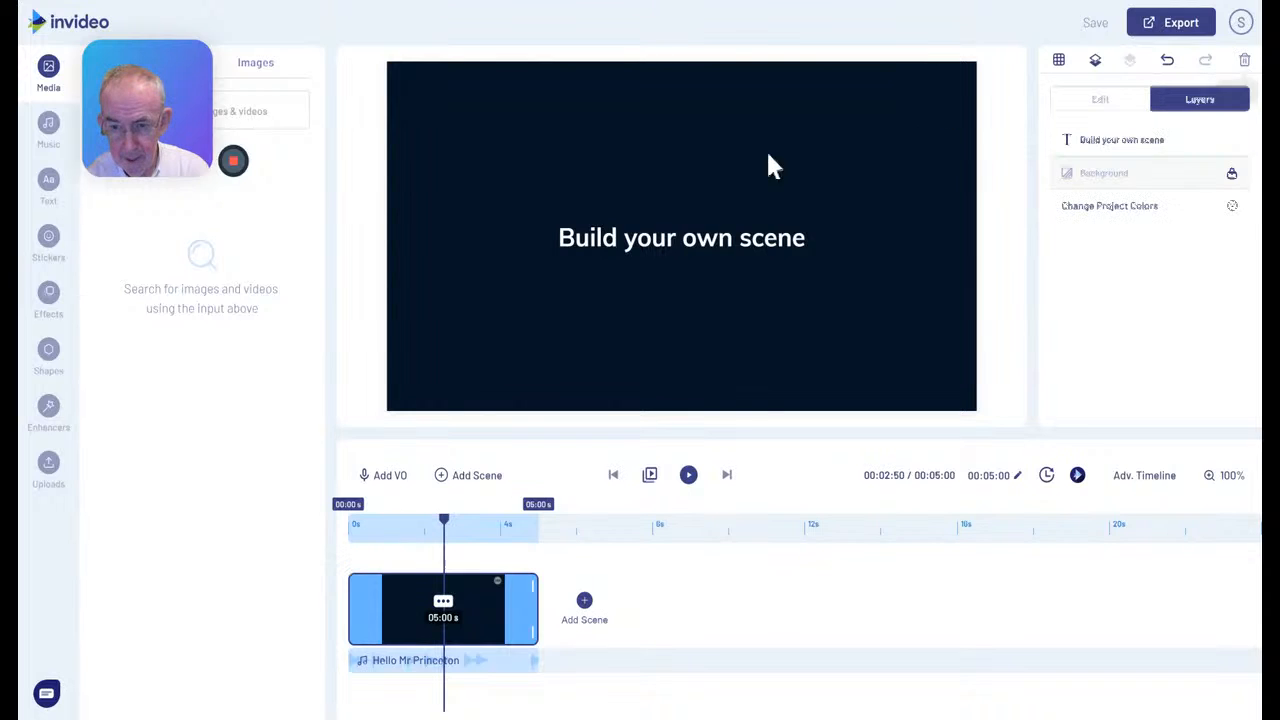
click(703, 247)
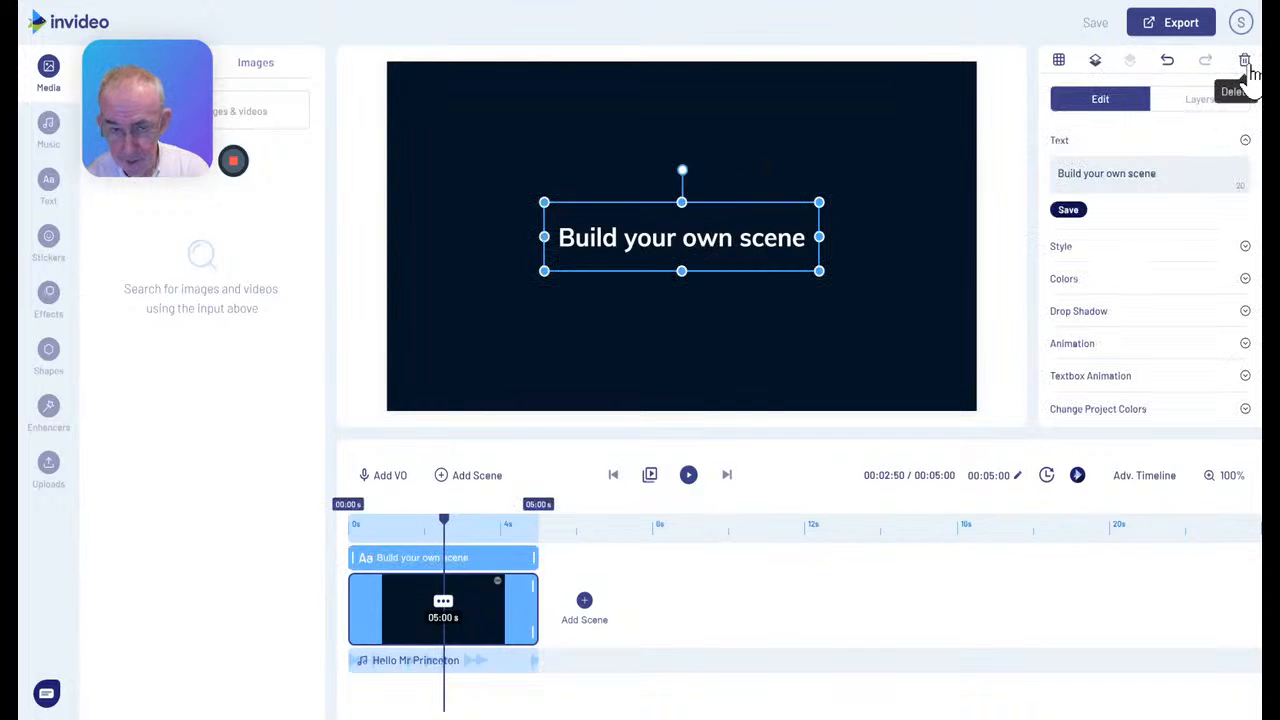
click(1244, 62)
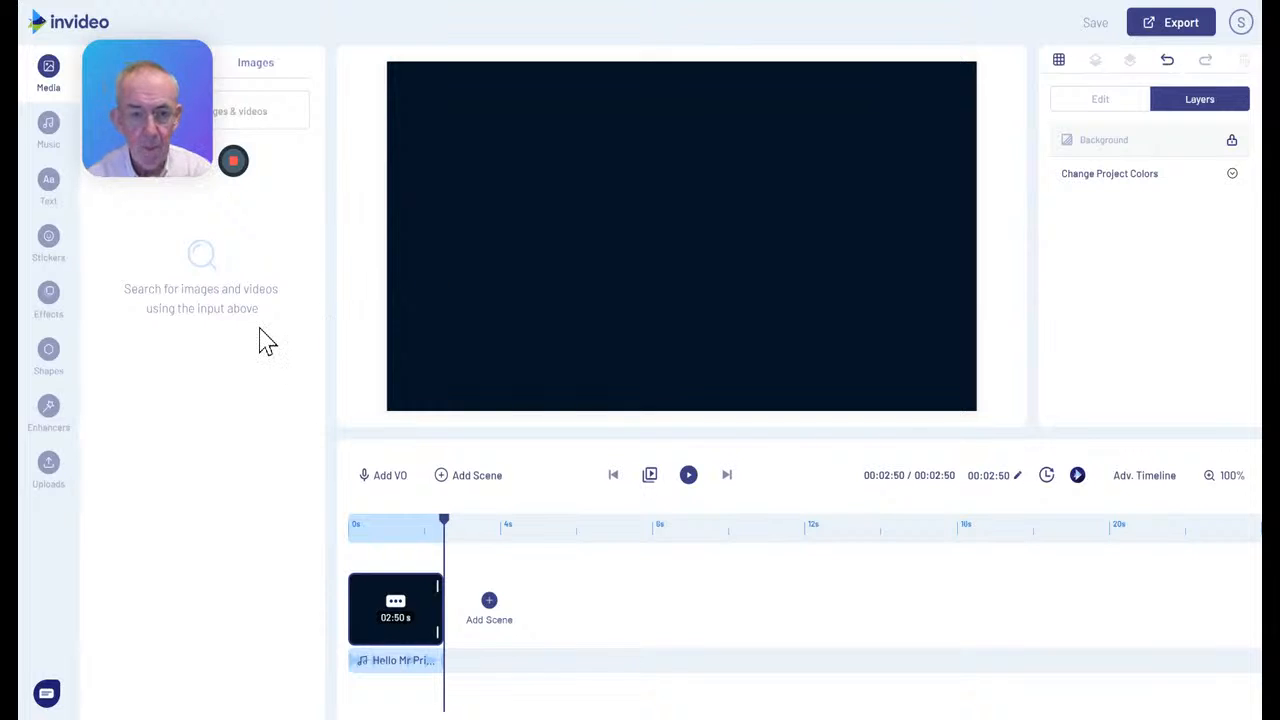
Upload the full Devizes is Open.mp4 video without trimming it
click(50, 465)
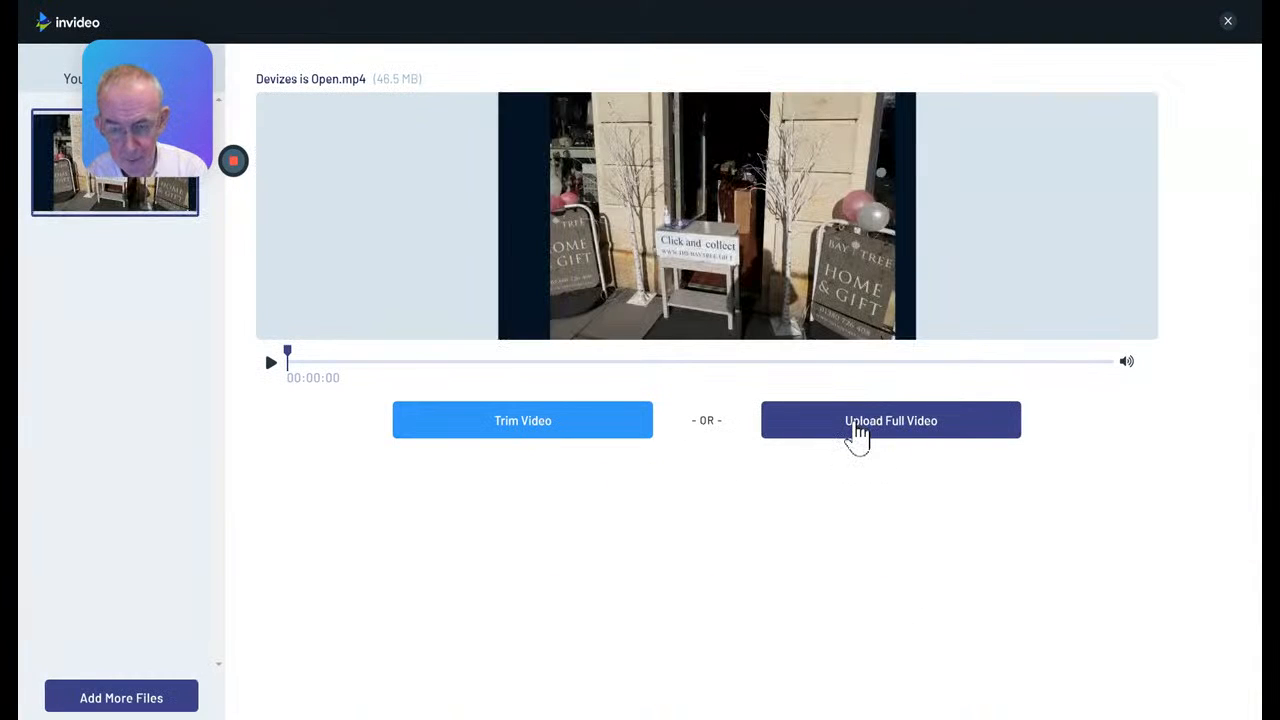
click(858, 428)
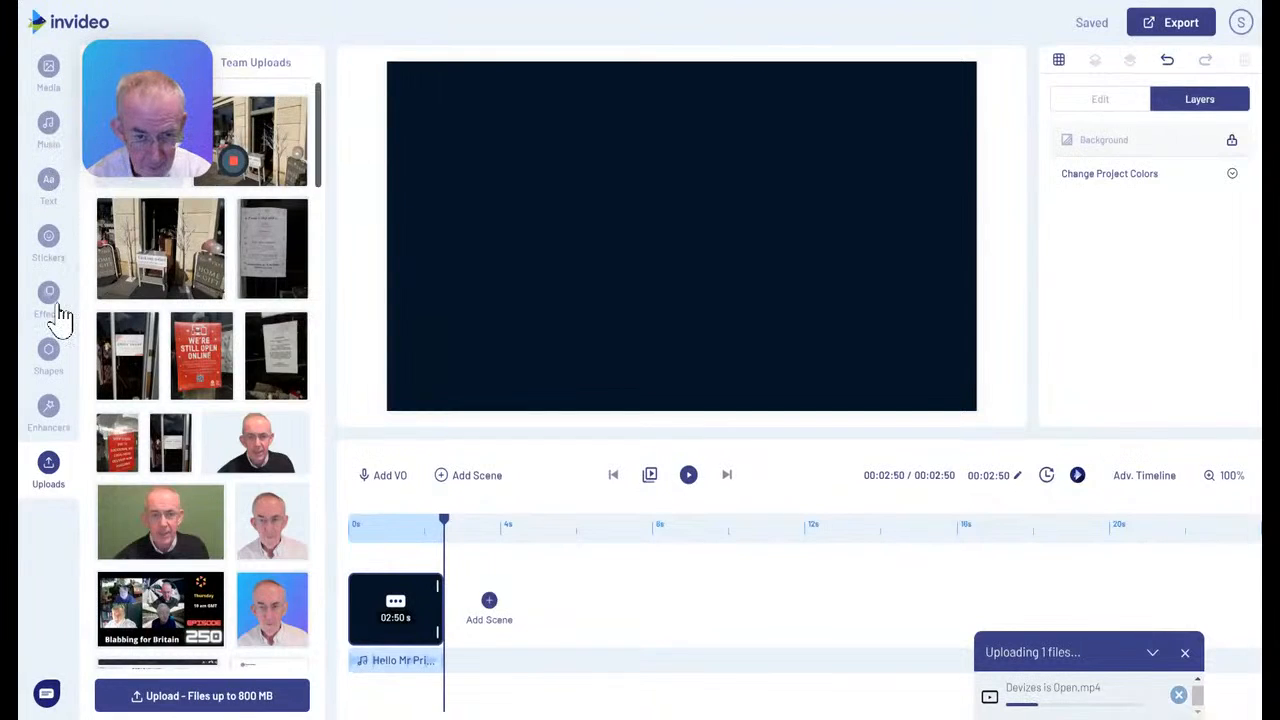
Search the stock videos for "COUNTDOWN" and preview the 30-second Digital Countdown Clock clip
click(49, 80)
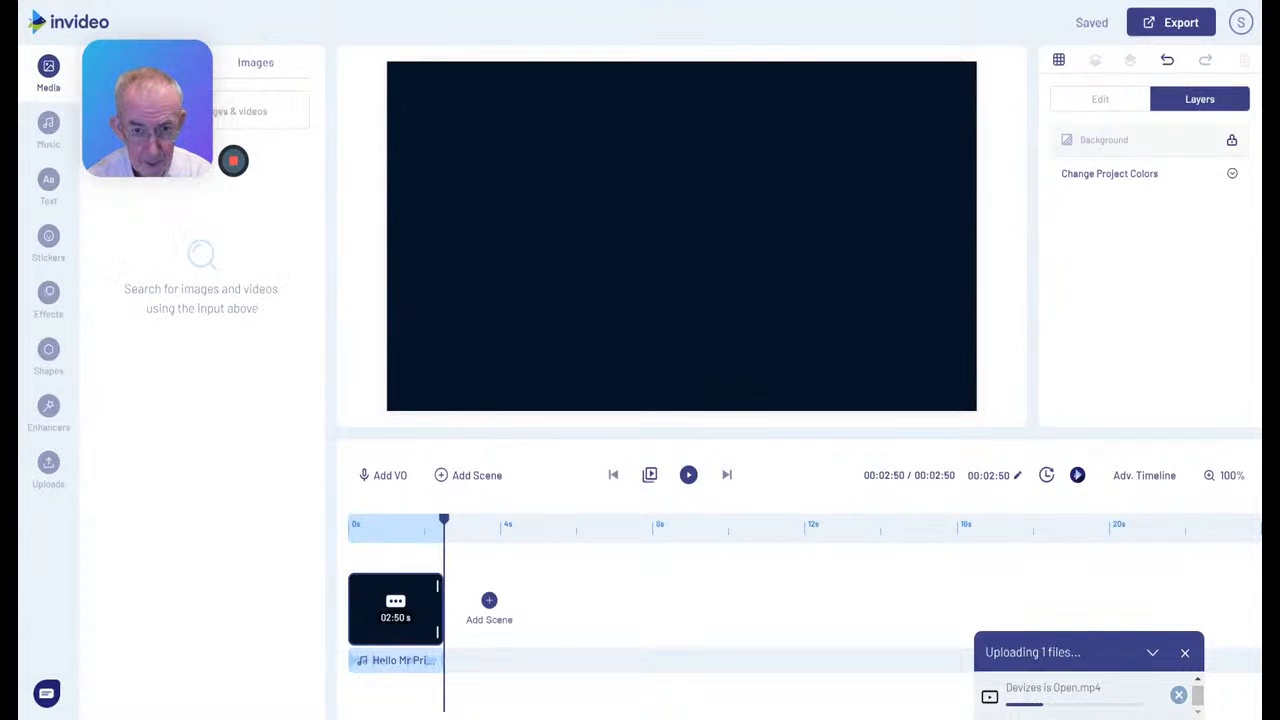
click(256, 111)
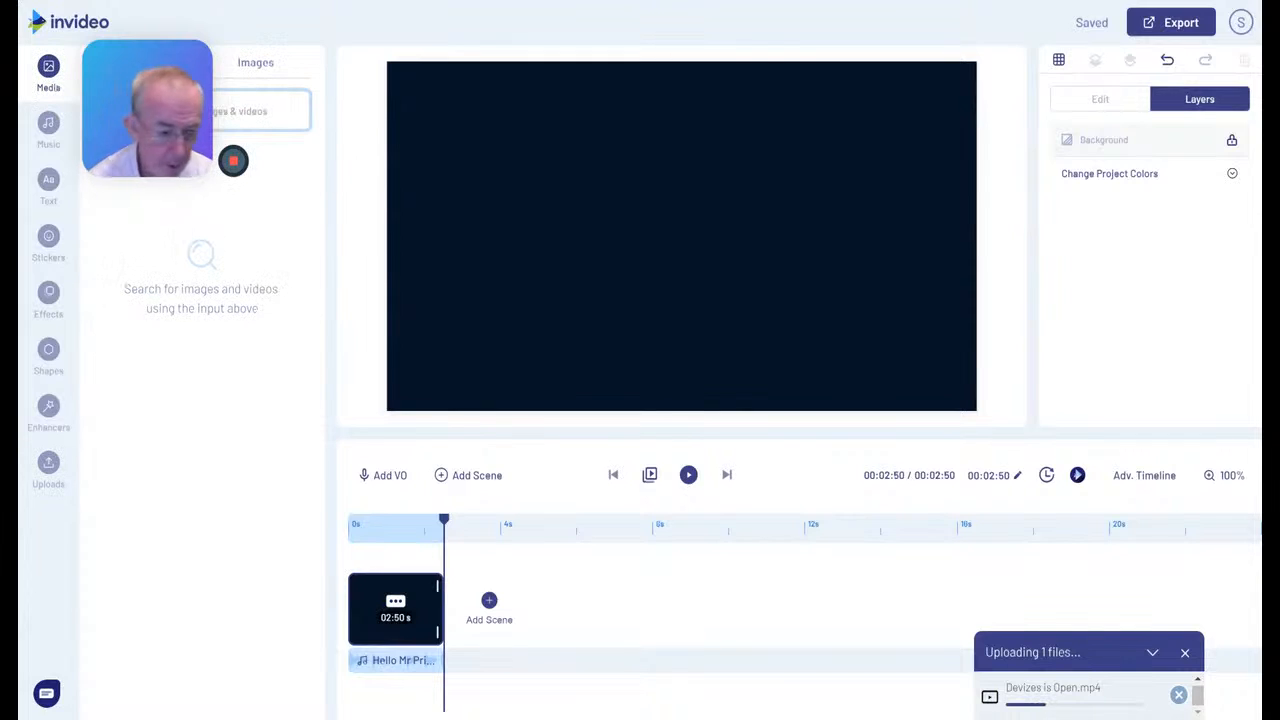
text(d)
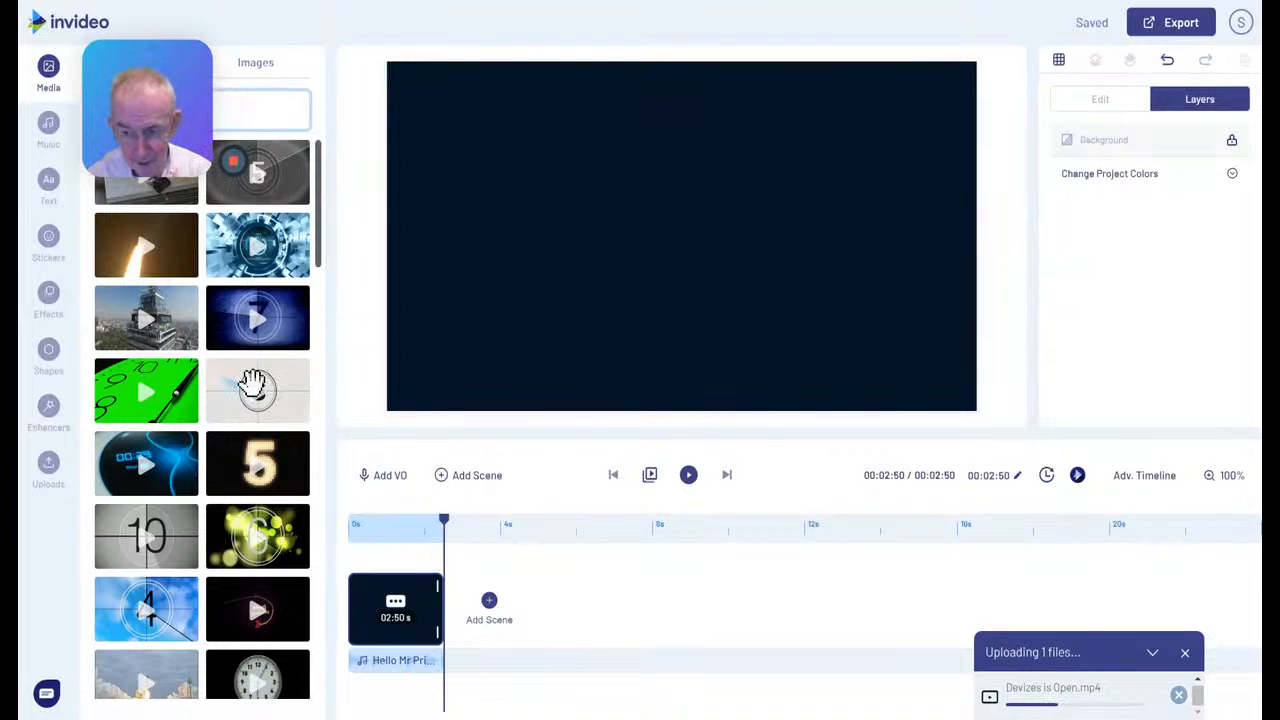
scroll(258, 395, down, 3)
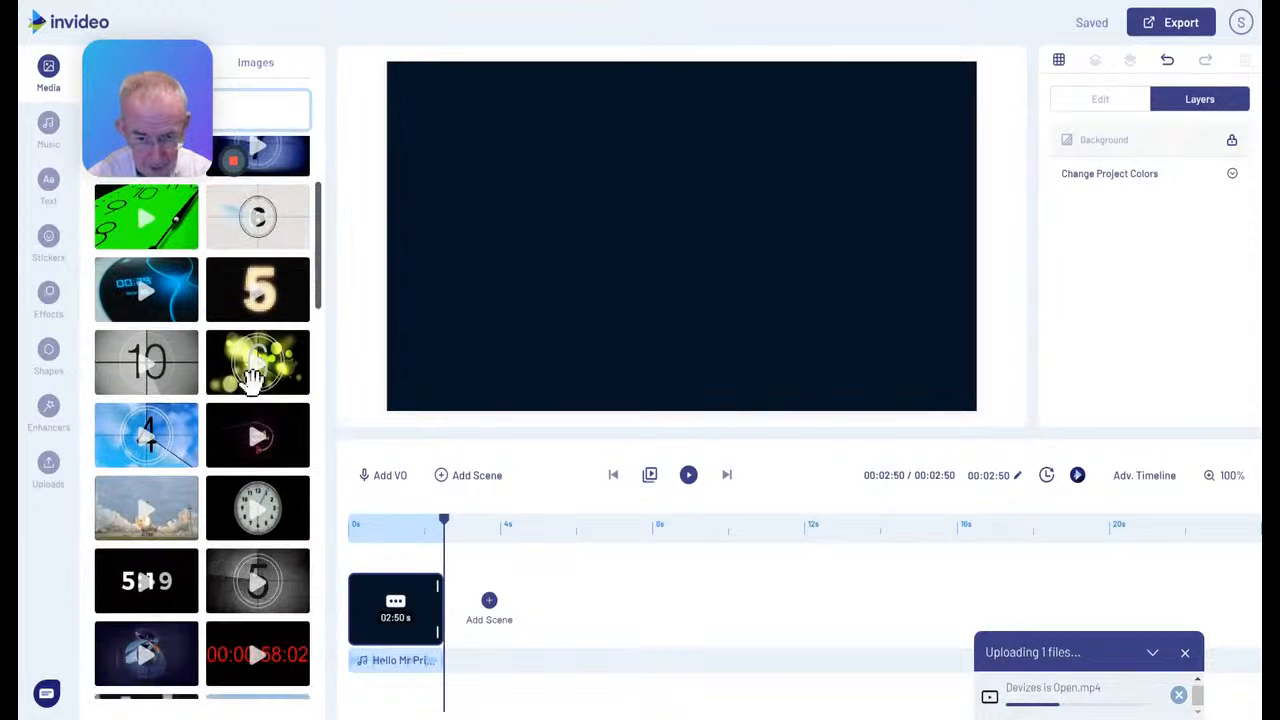
scroll(255, 395, down, 3)
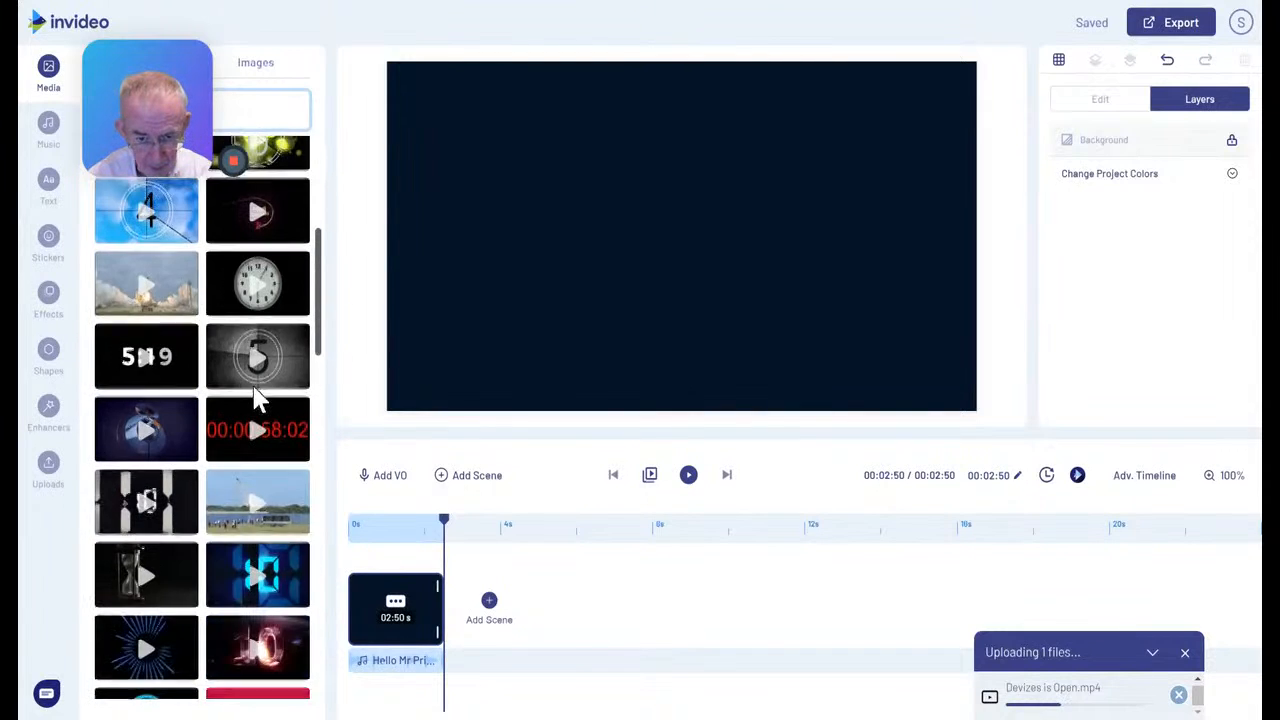
scroll(255, 395, down, 3)
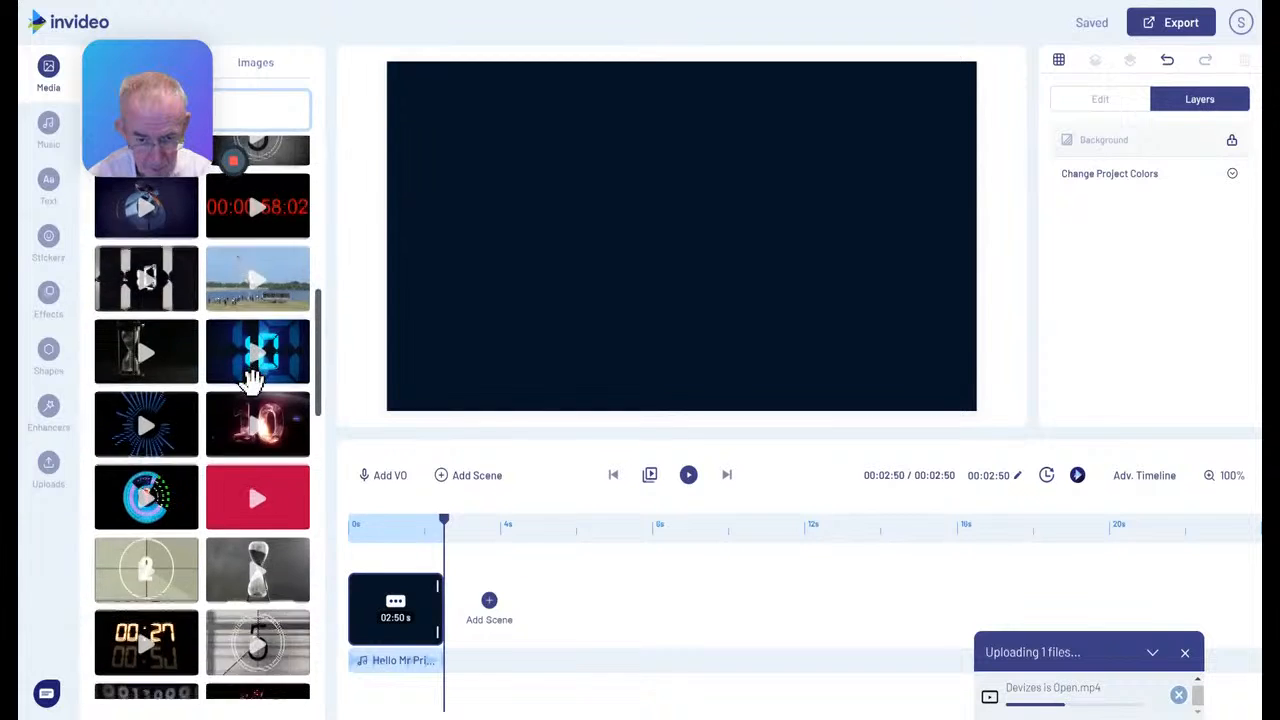
scroll(258, 395, down, 2)
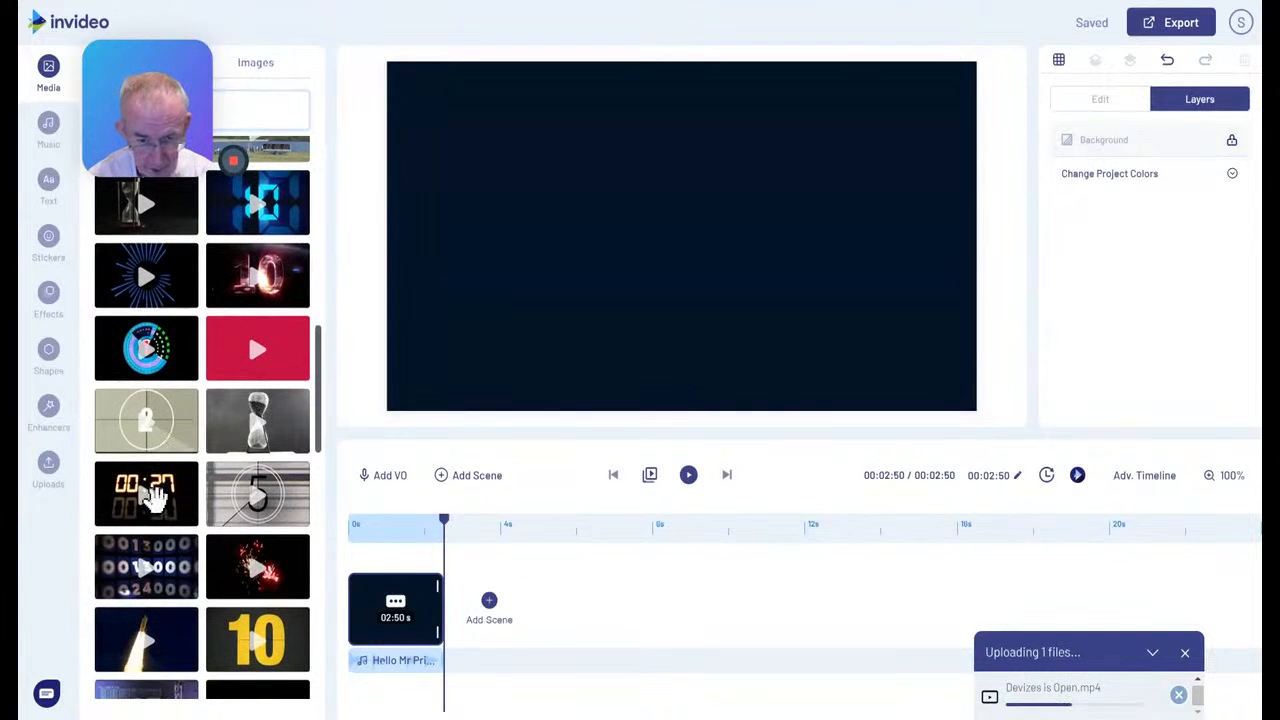
click(152, 495)
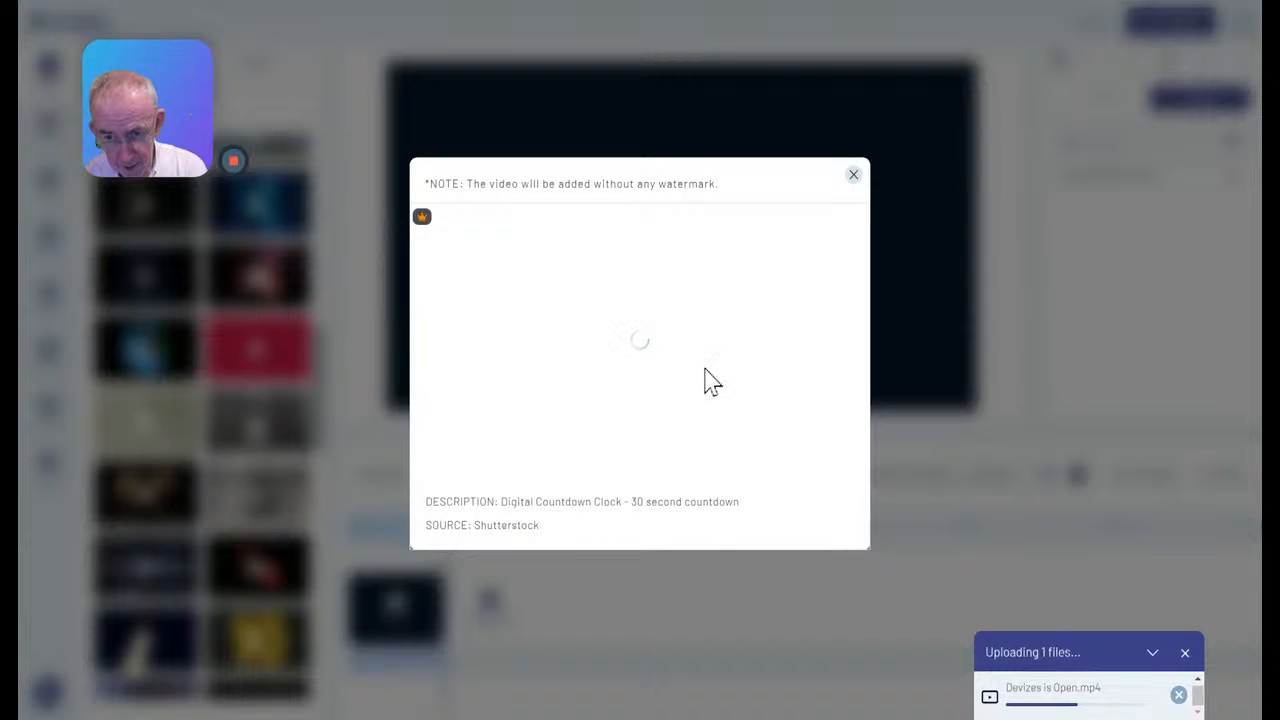
click(853, 175)
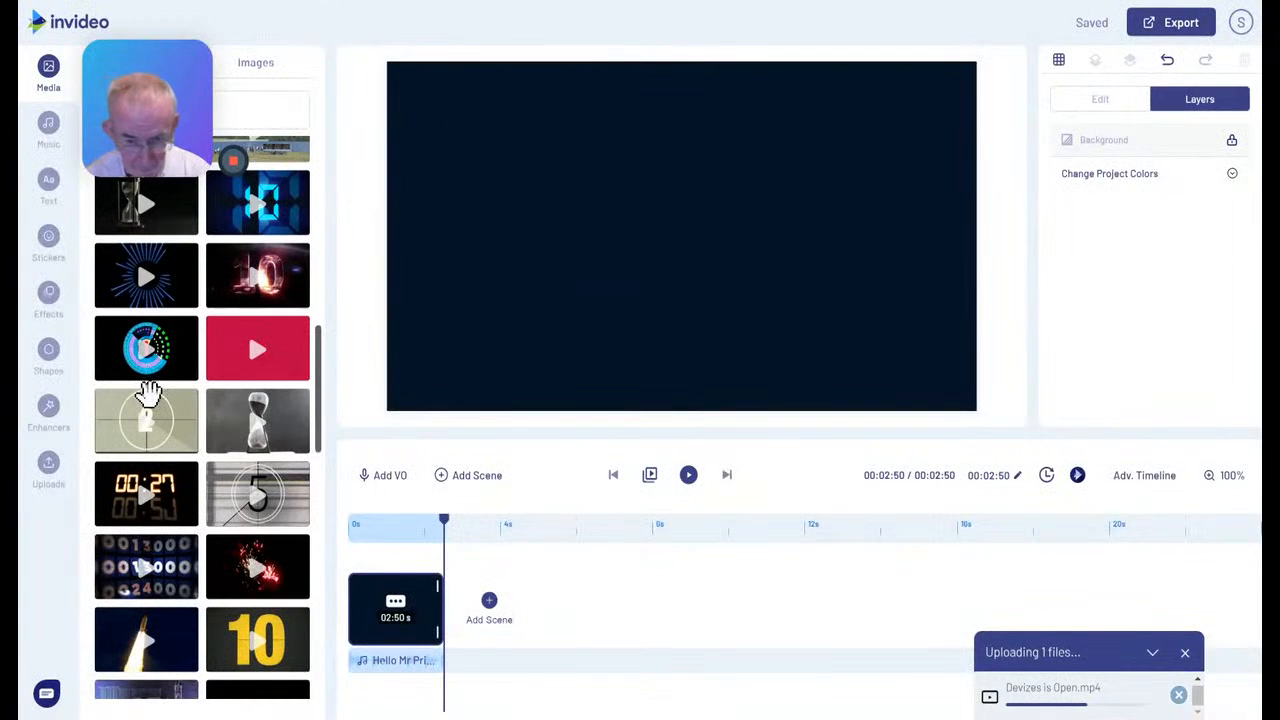
Preview a countdown clip further down the search results and return to the uploaded media
scroll(148, 392, down, 5)
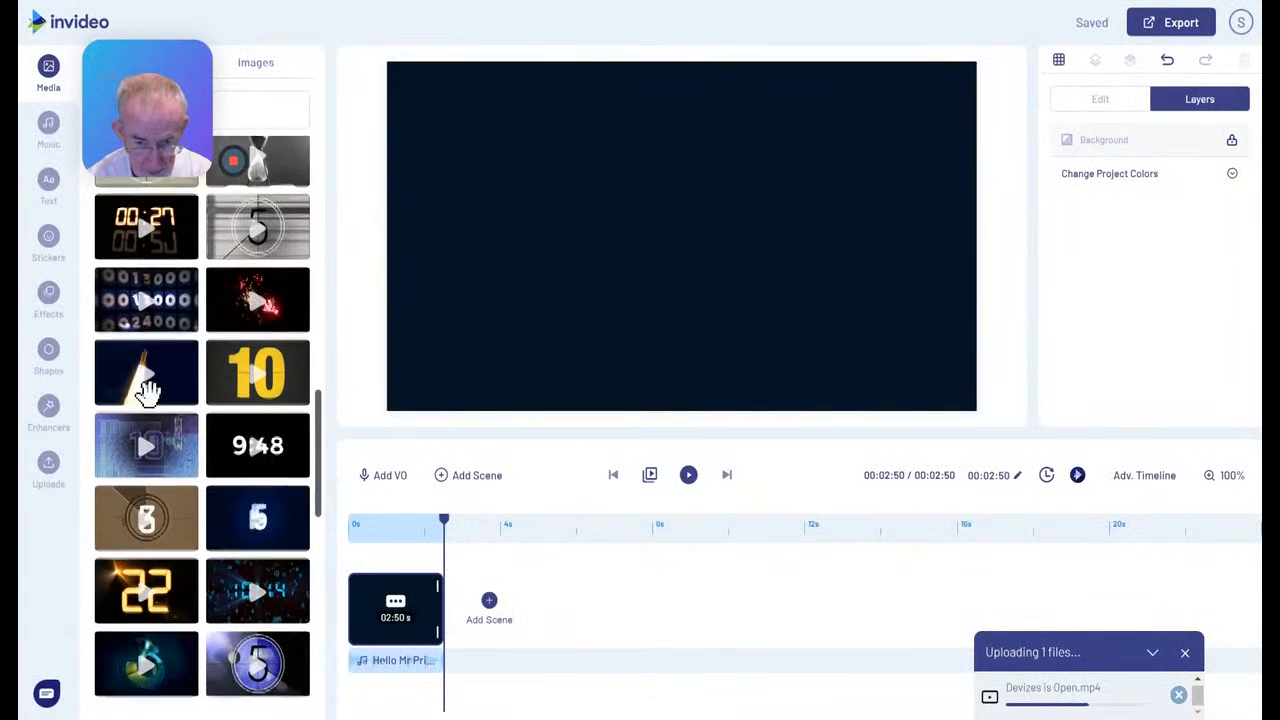
scroll(150, 400, down, 2)
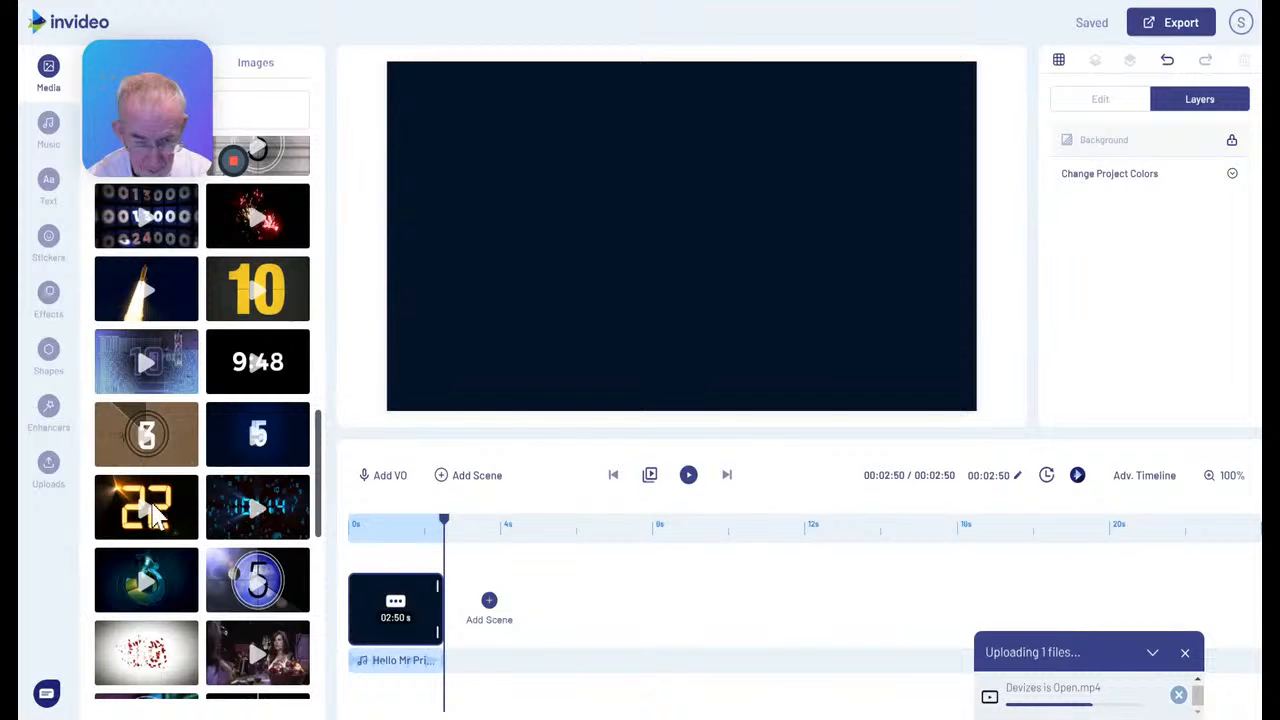
click(156, 513)
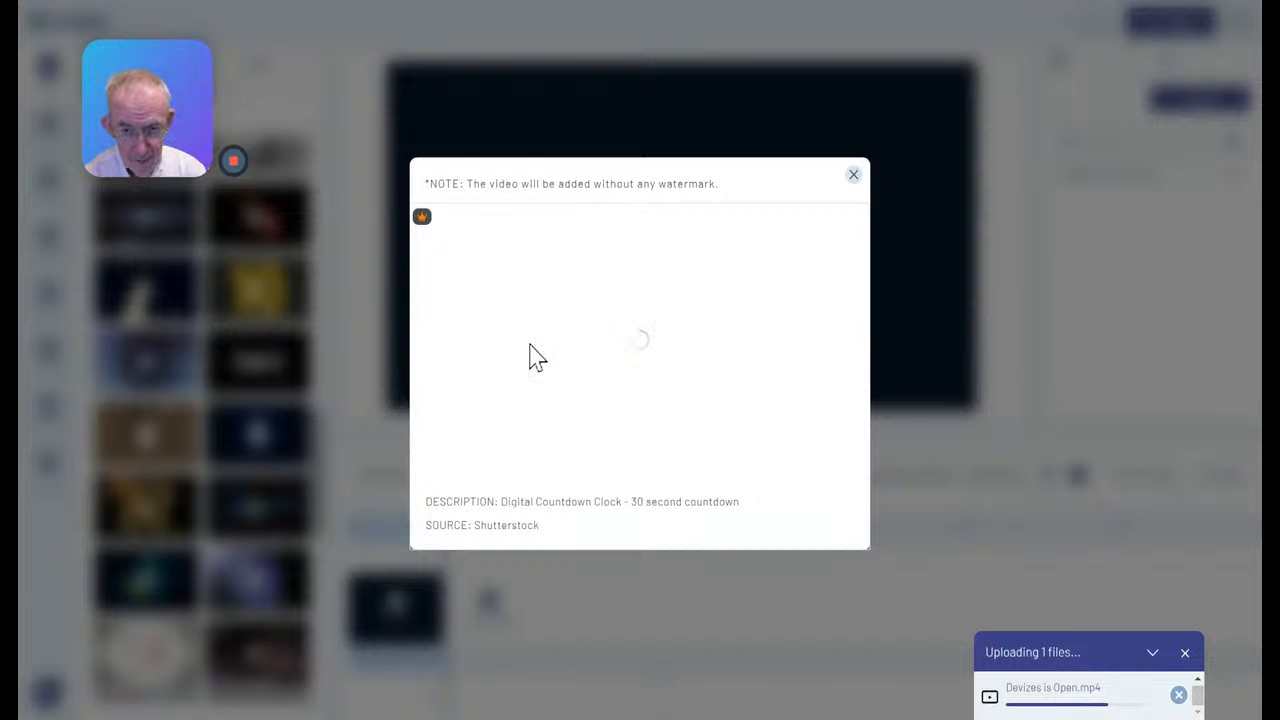
click(853, 177)
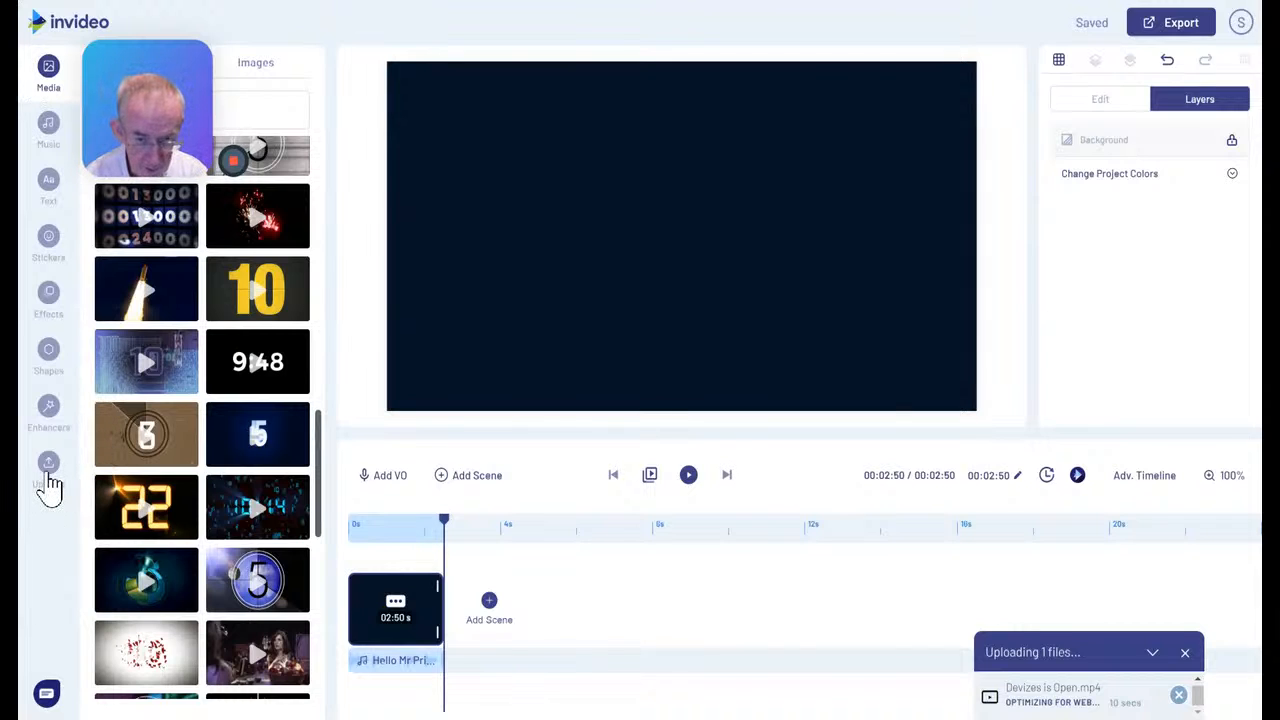
click(48, 466)
mouse_move(272, 132)
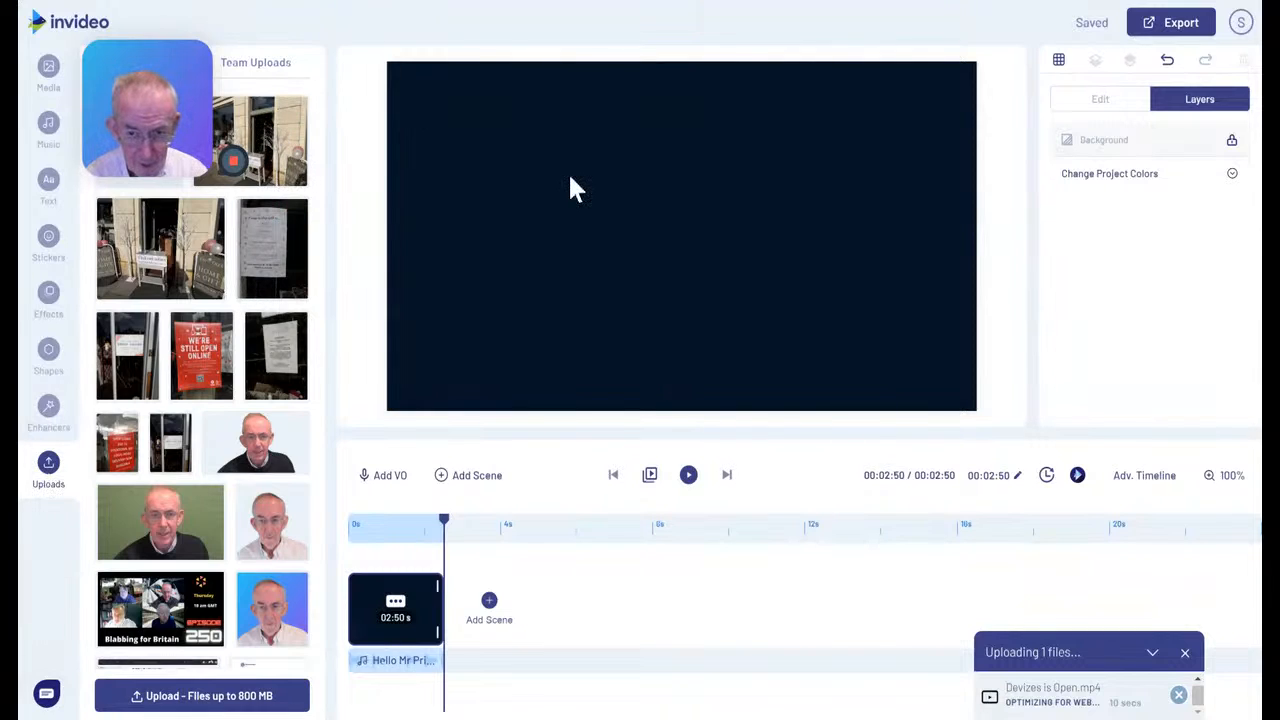
drag(254, 118, 438, 180)
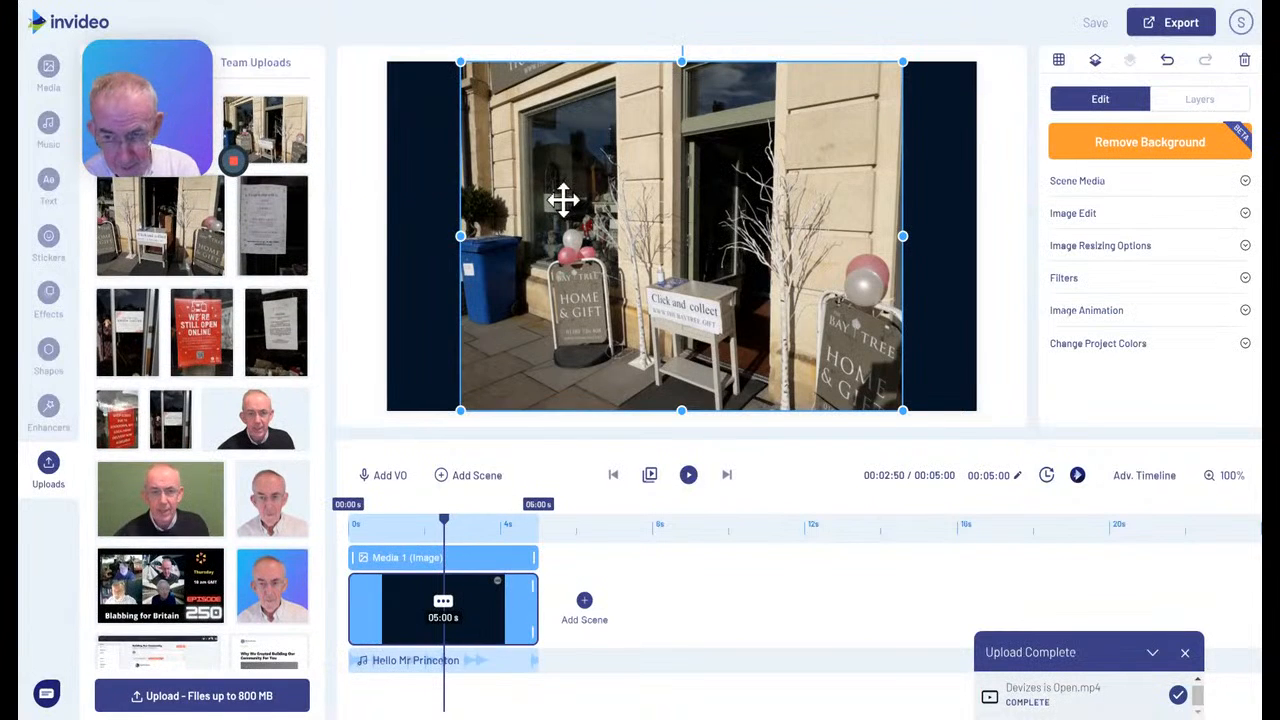
click(1243, 64)
Add the uploaded Devizes is Open video to the empty scene and play it back
drag(155, 92, 177, 294)
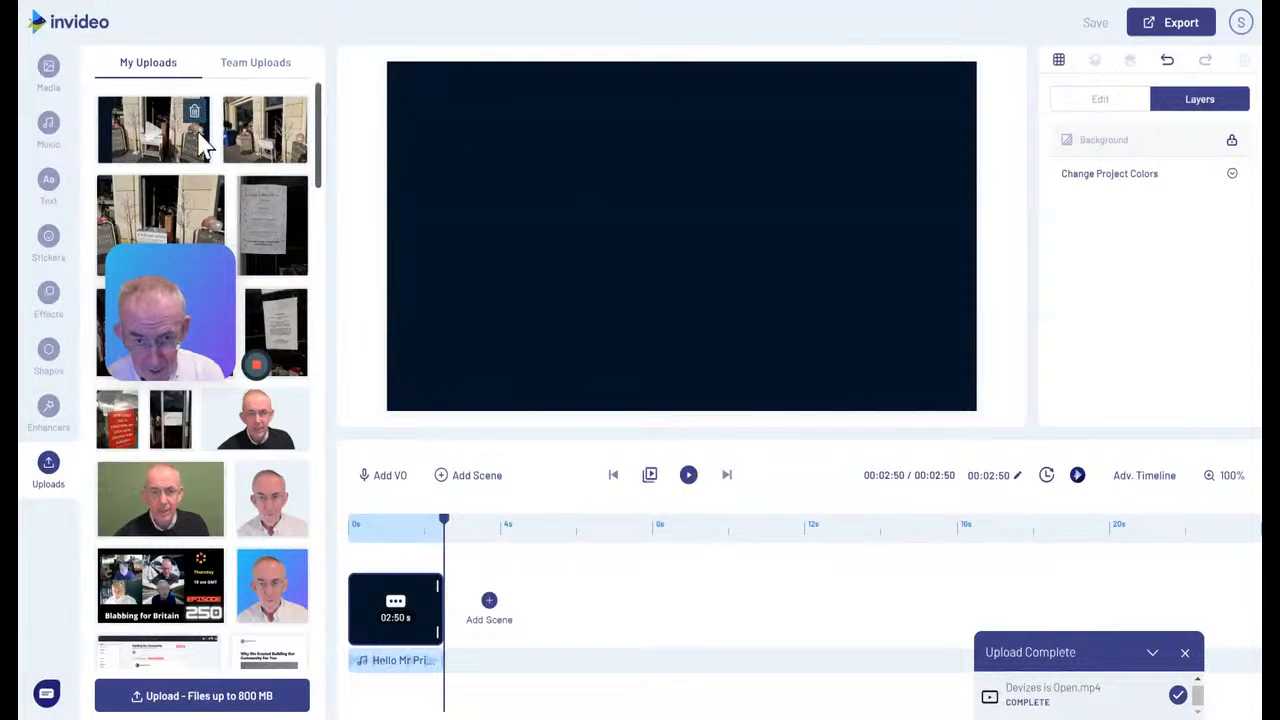
drag(184, 134, 567, 200)
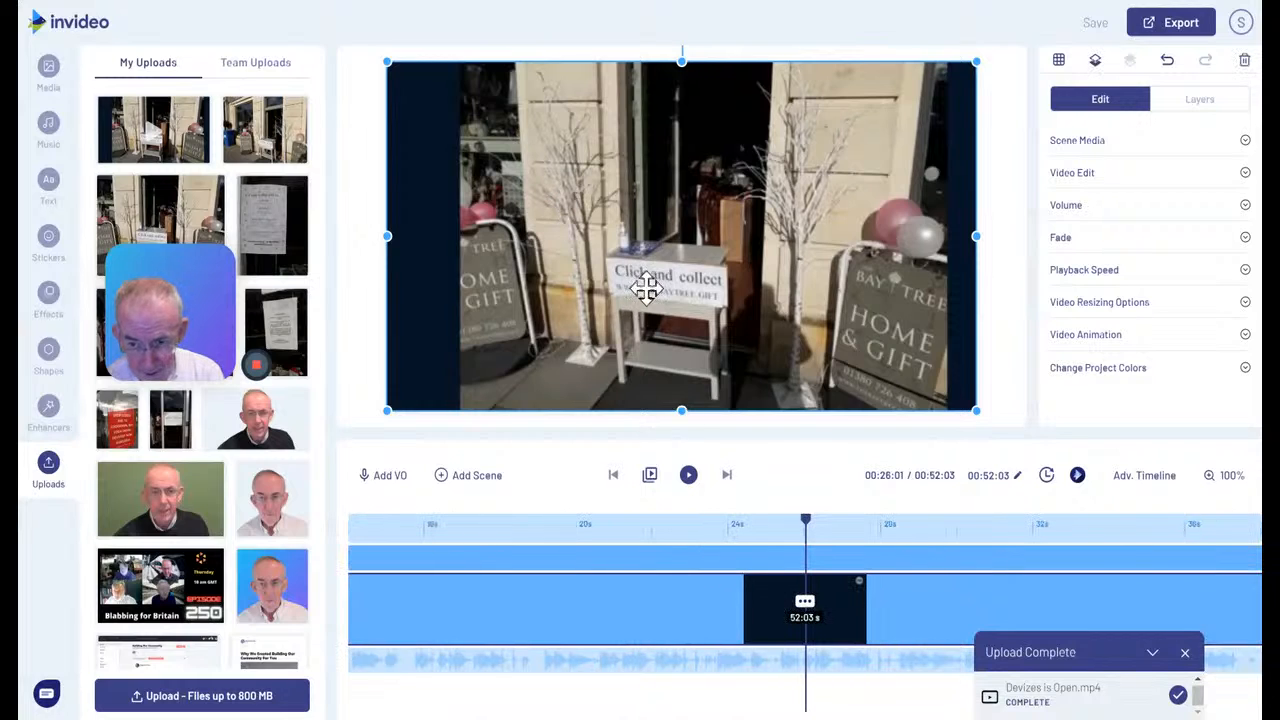
drag(162, 313, 152, 94)
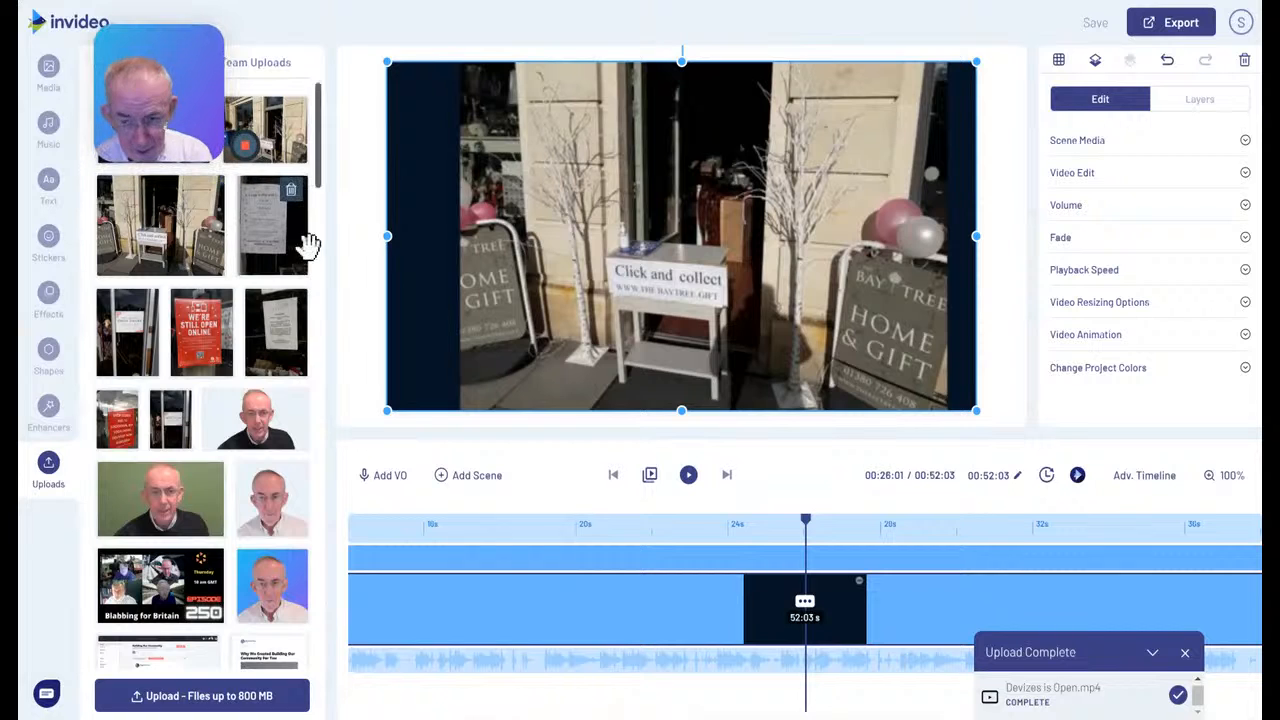
click(688, 476)
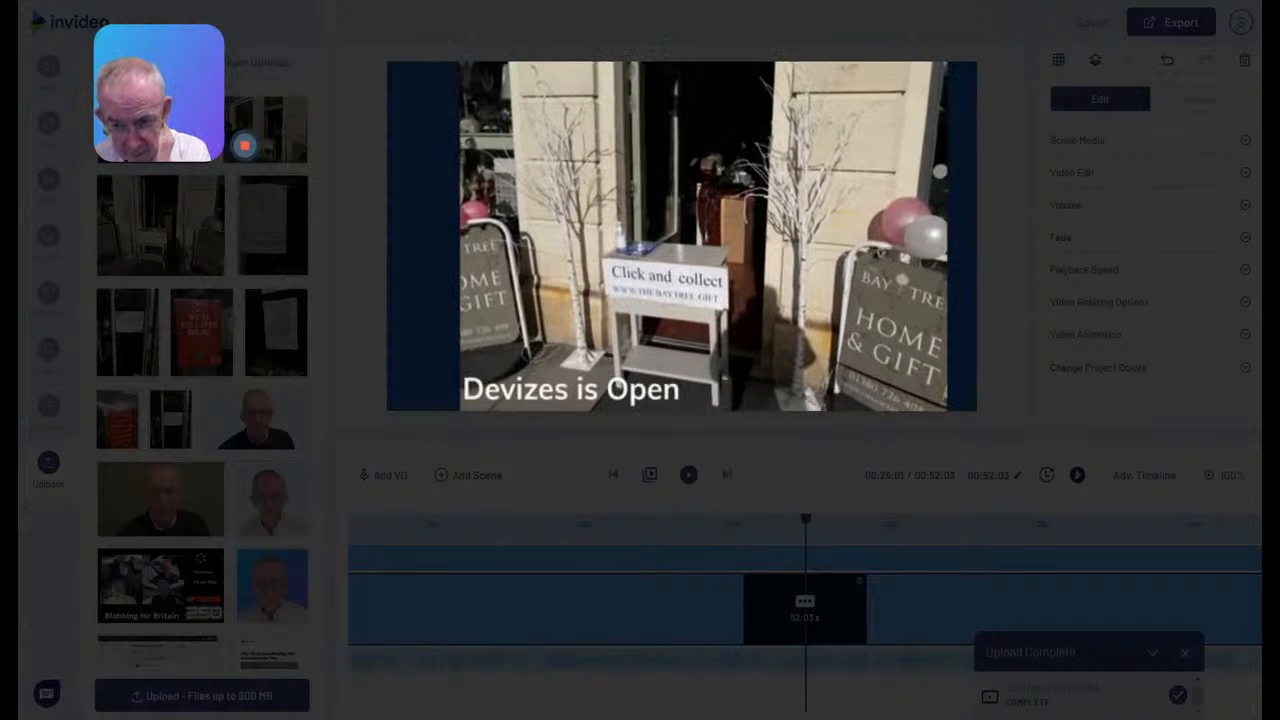
click(688, 475)
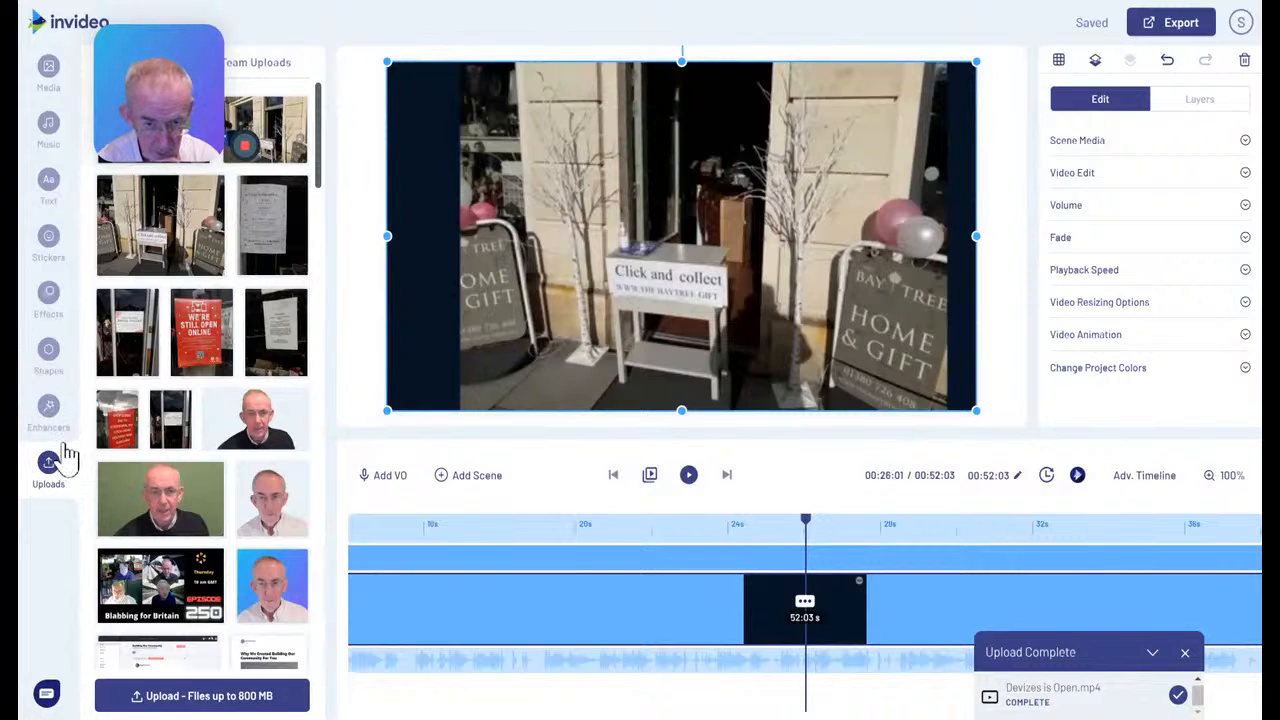
Add the 30-second Digital Countdown Clock stock video to the scene as a layer, keeping the 00:00:00 to 00:30:03 section
click(48, 72)
drag(155, 58, 169, 206)
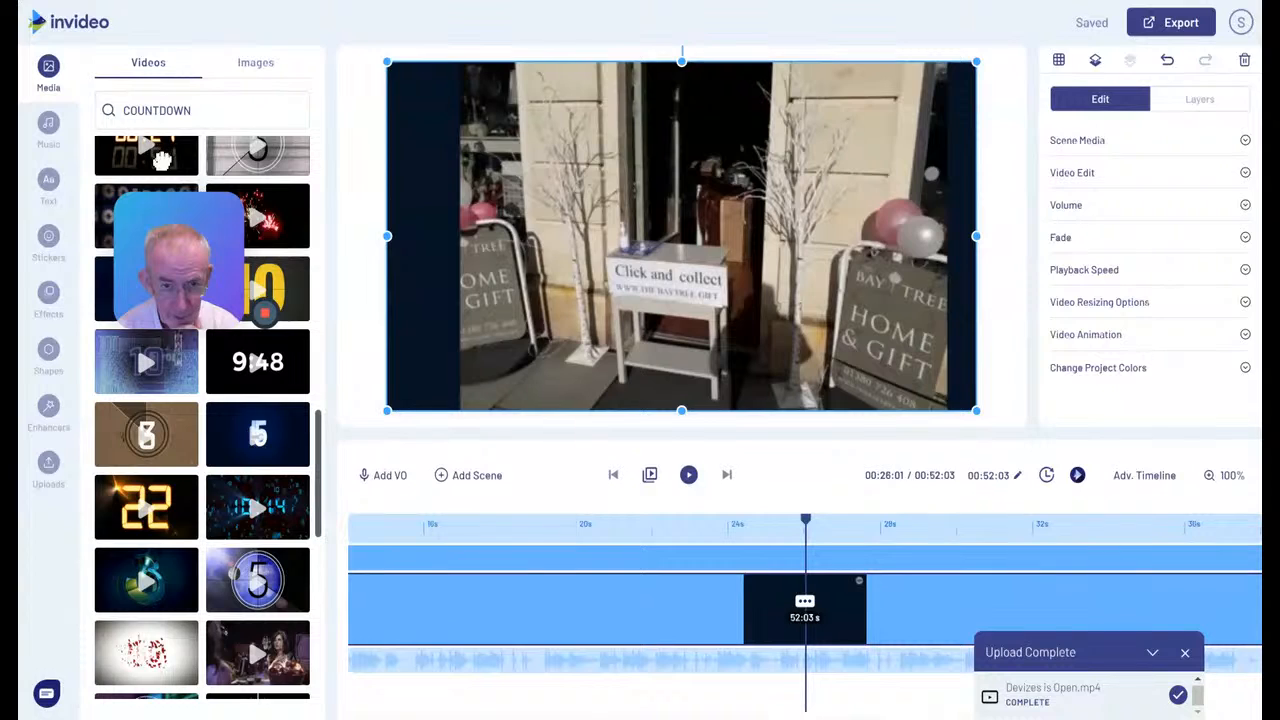
click(161, 160)
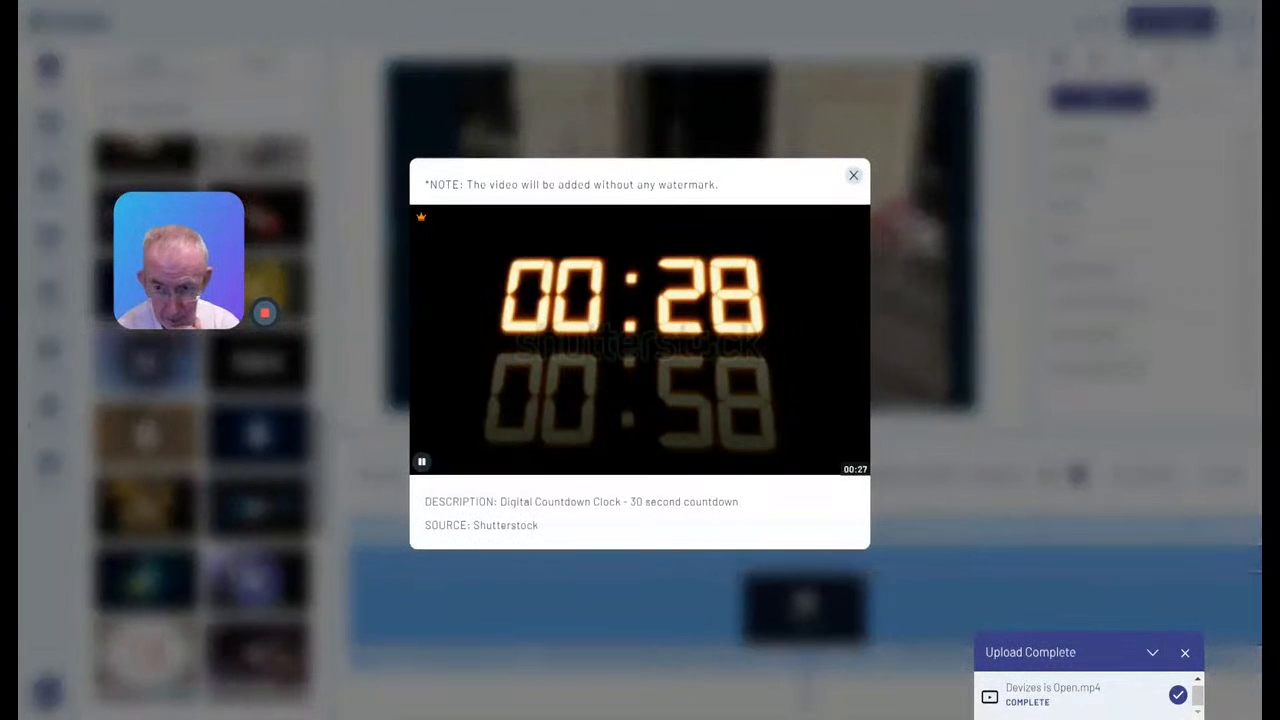
click(853, 177)
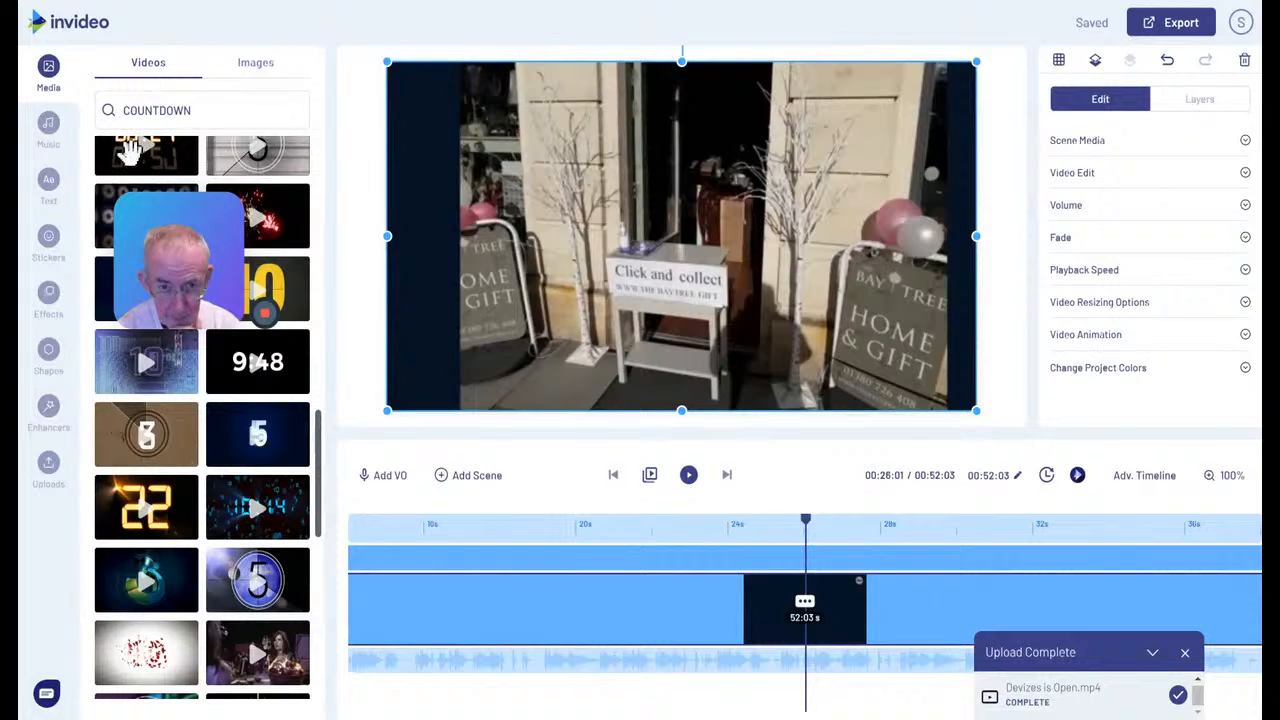
drag(130, 150, 909, 391)
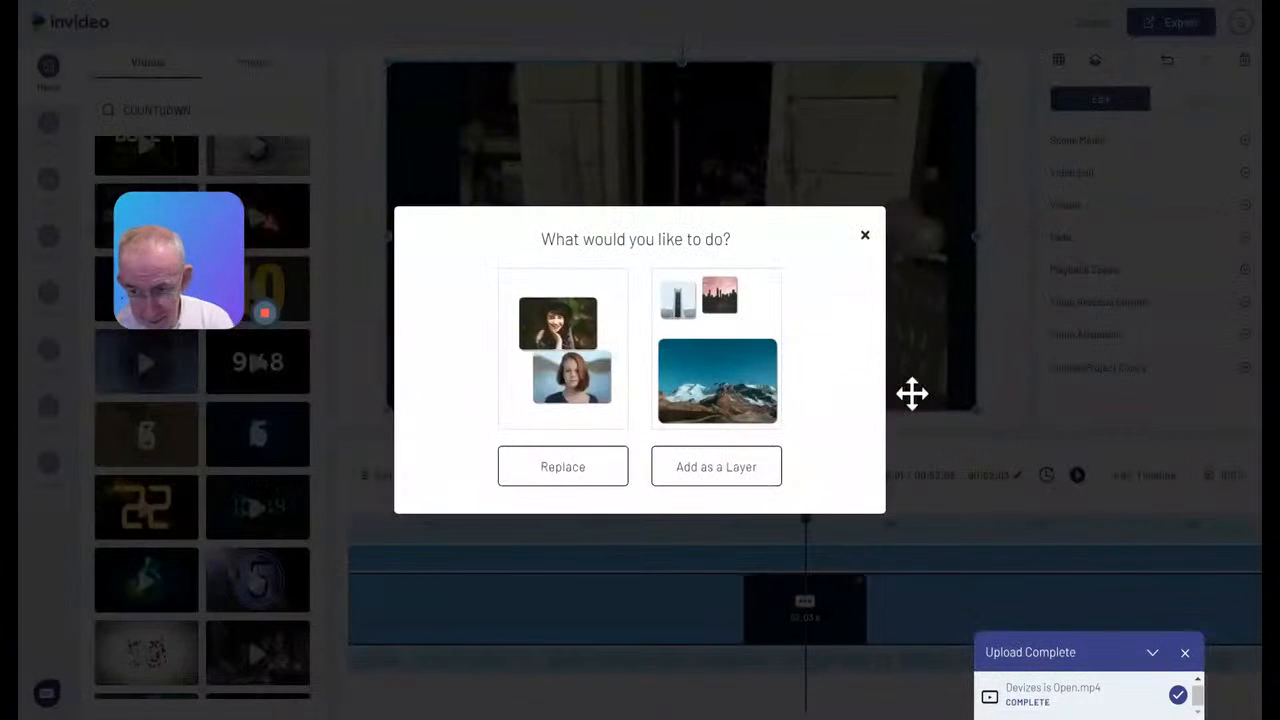
click(740, 470)
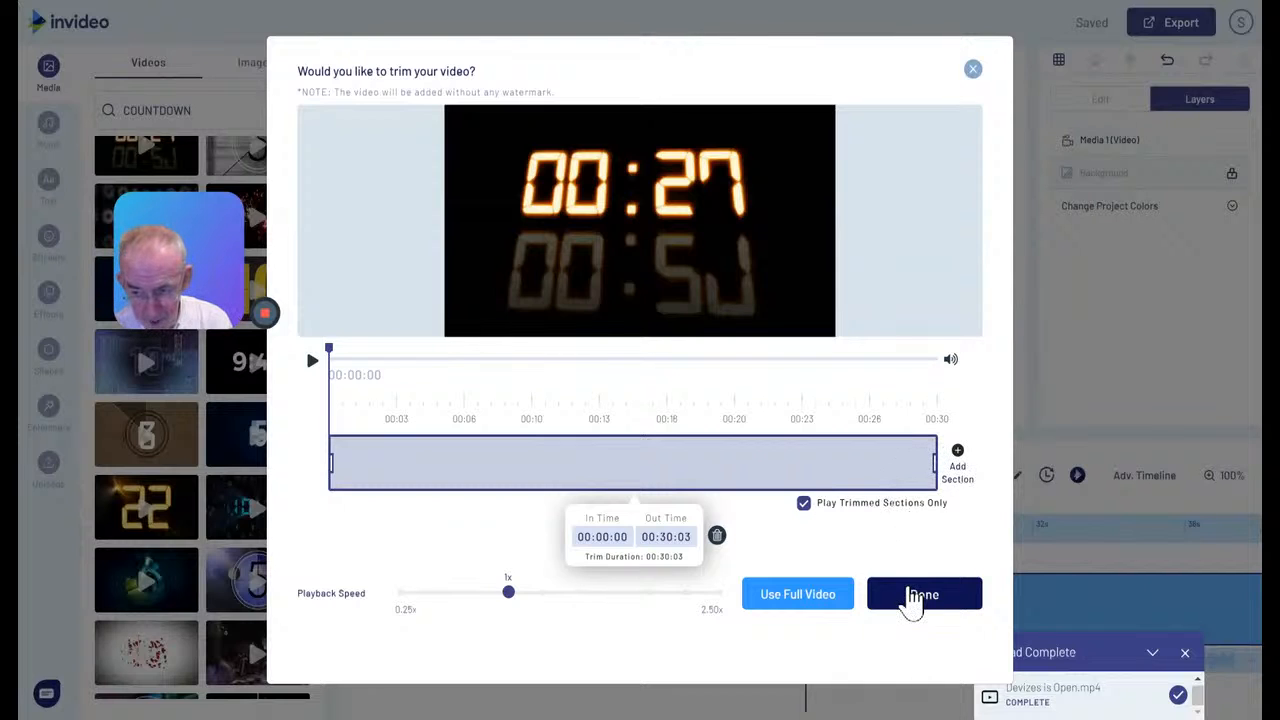
click(922, 595)
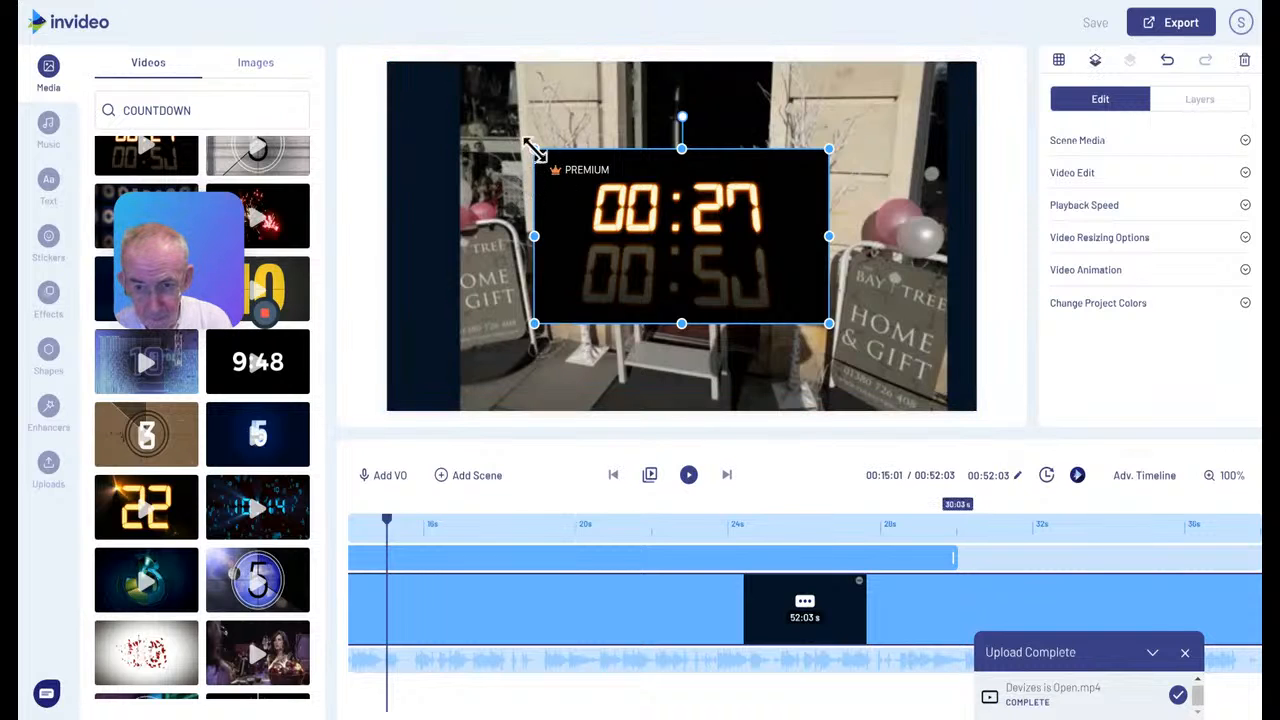
Shrink the countdown clock into the lower-right corner of the video frame and play the scene to check it
drag(532, 152, 903, 367)
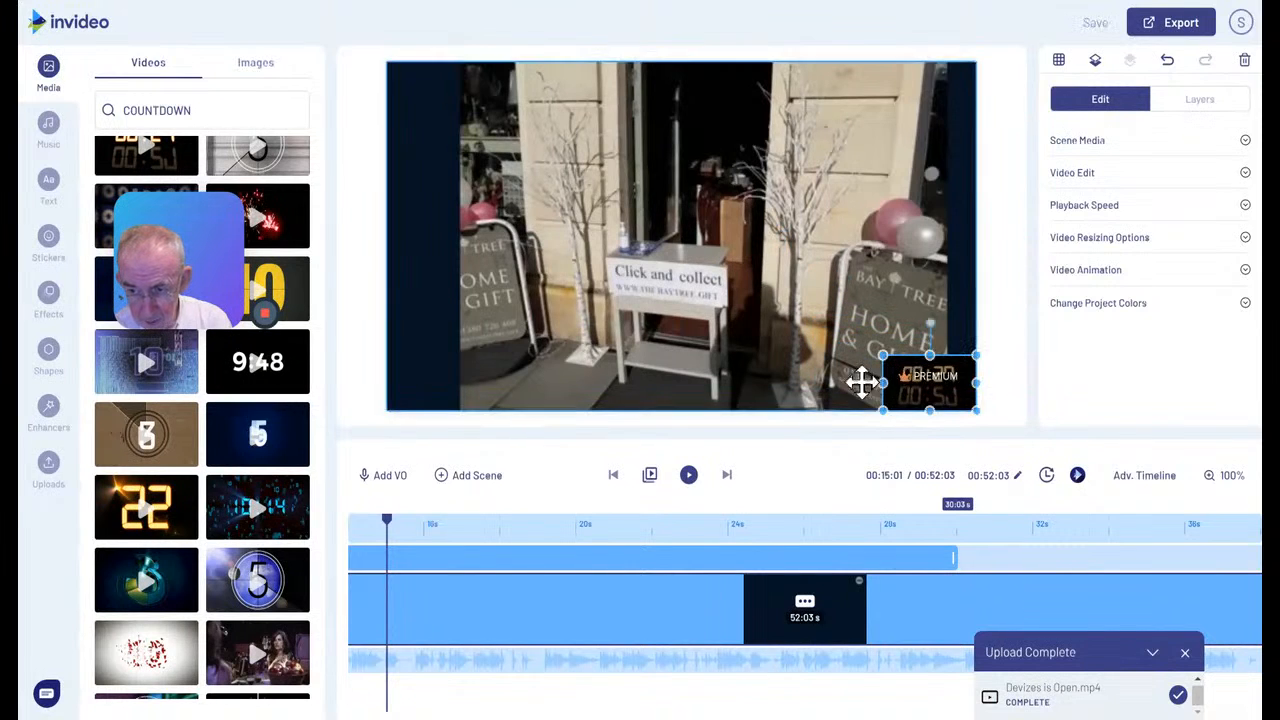
click(690, 477)
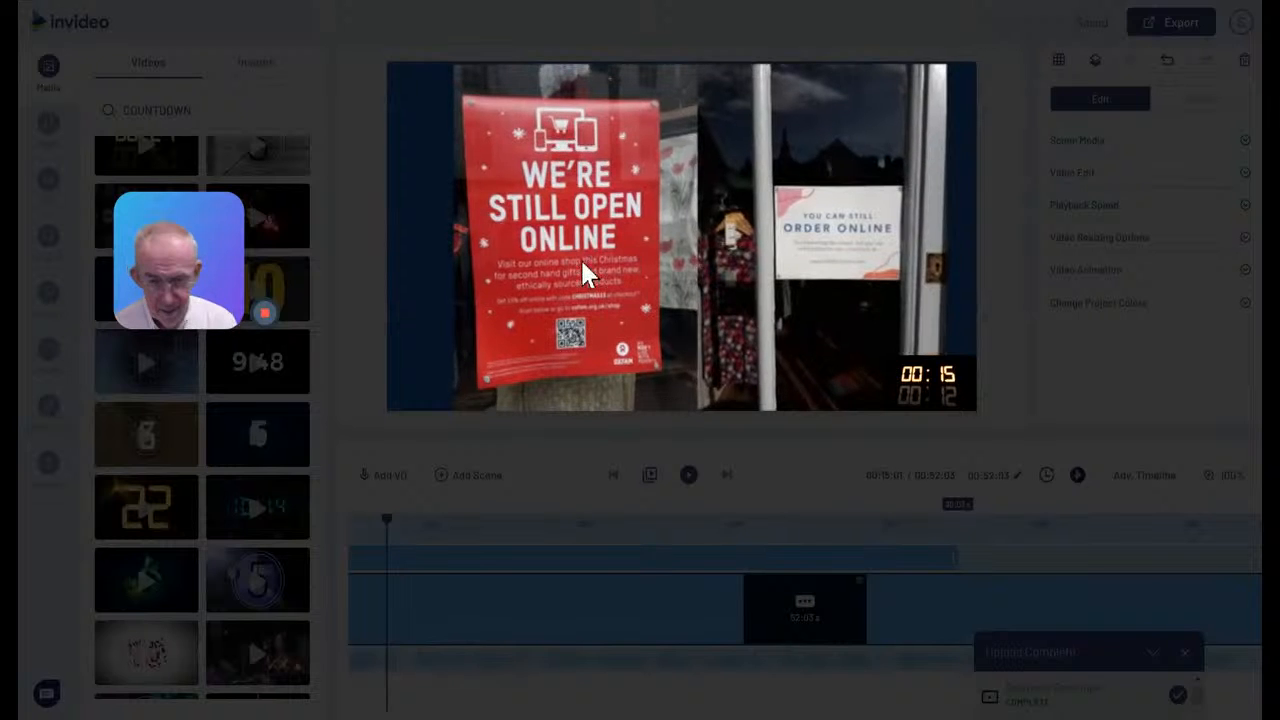
drag(186, 236, 150, 94)
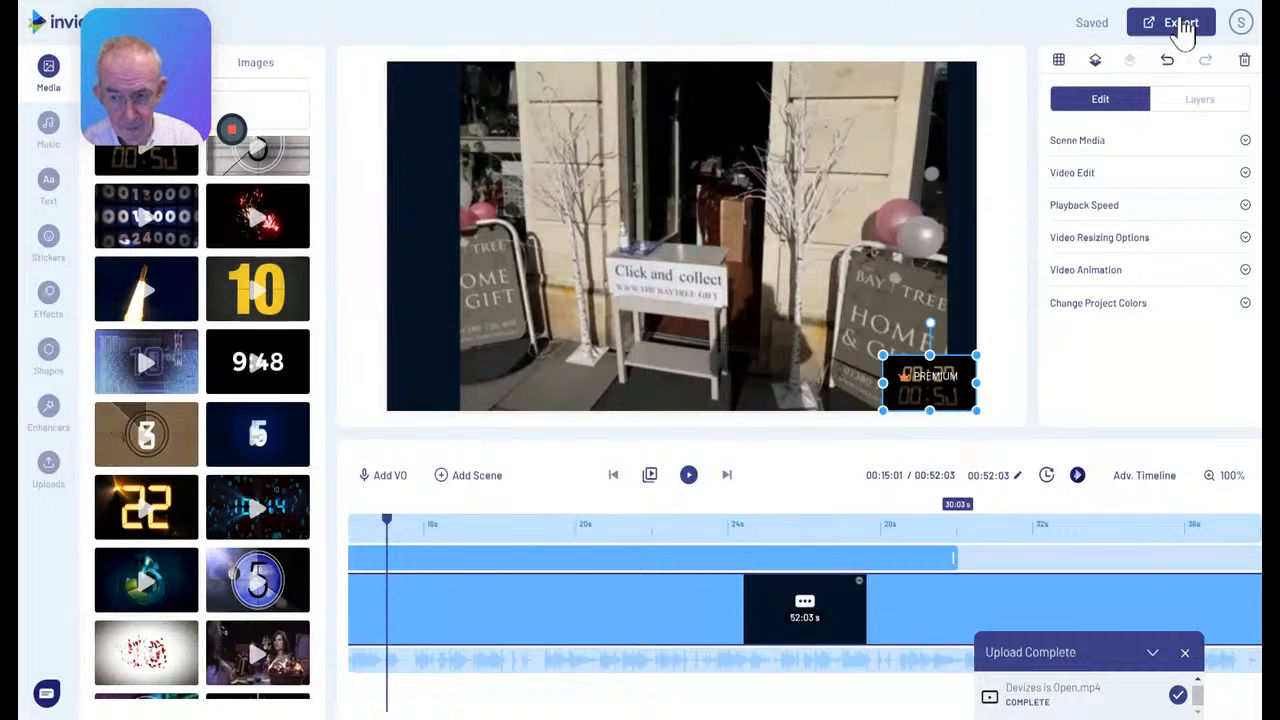
Export the finished video and dismiss the promotional banner on its download page
click(1183, 30)
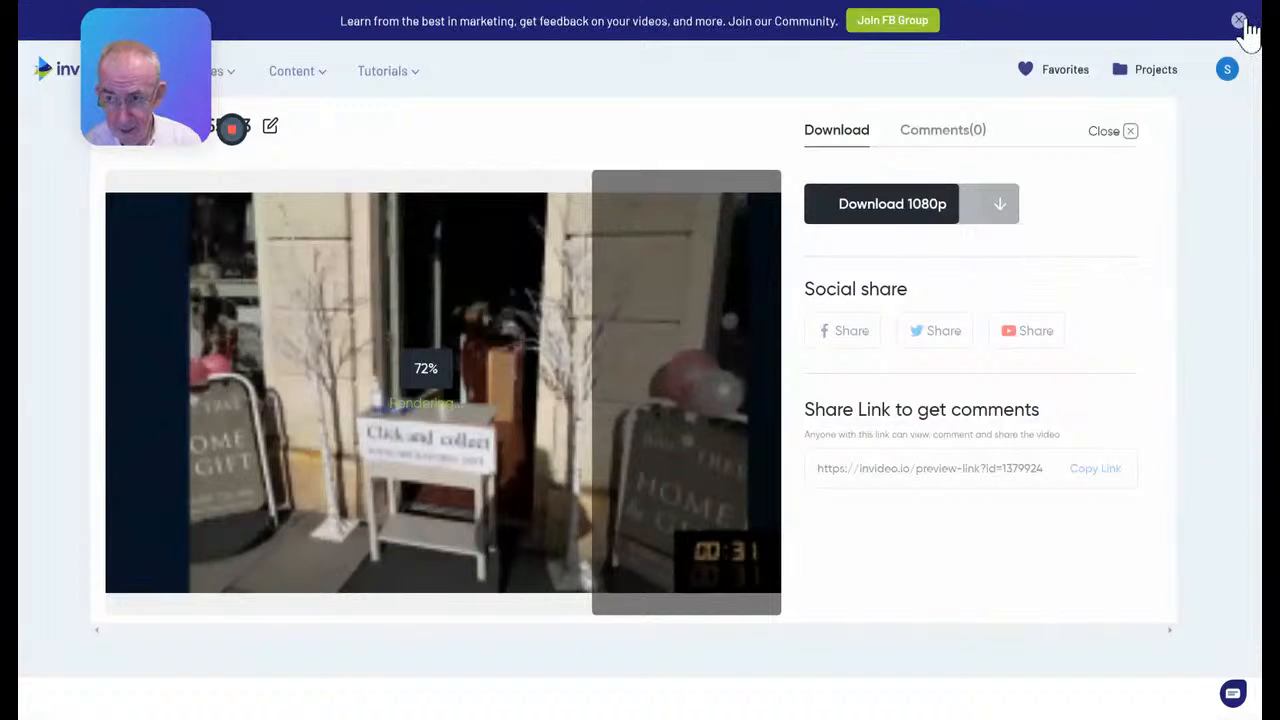
click(1238, 20)
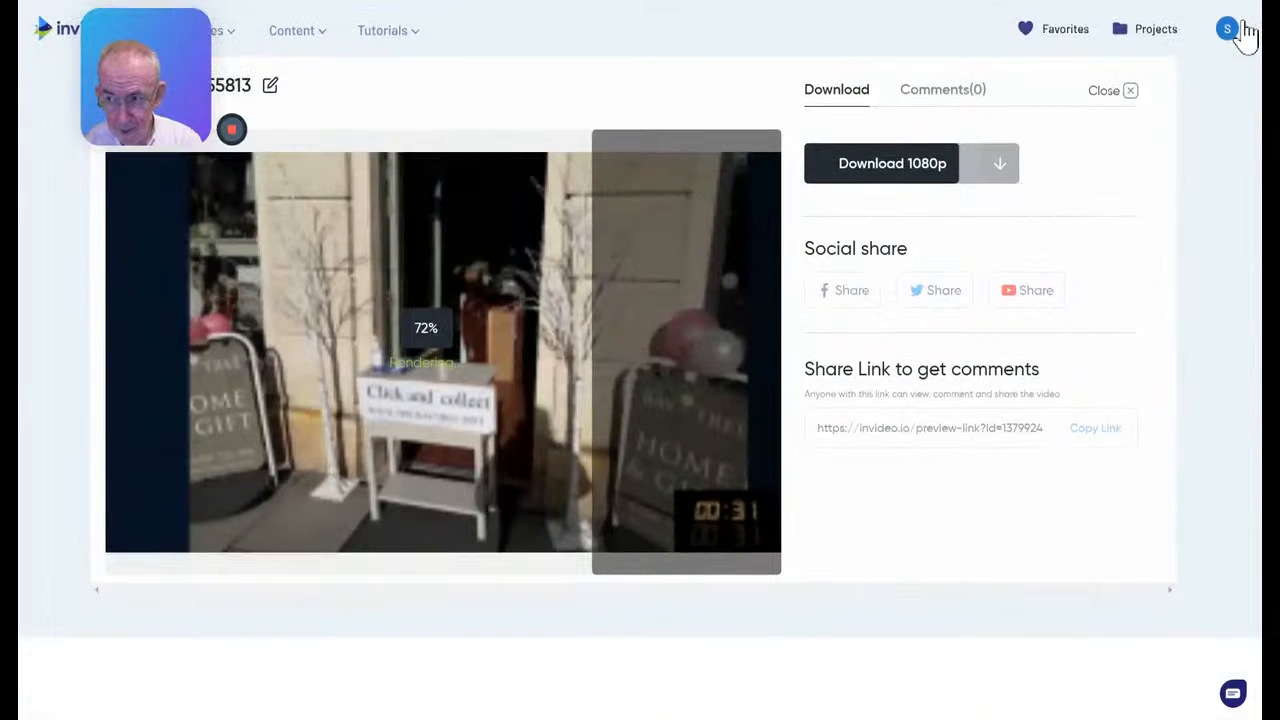